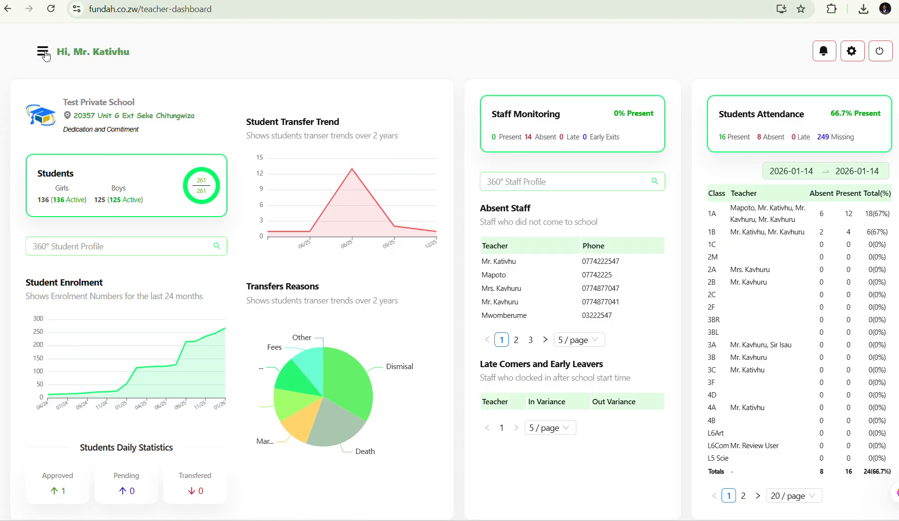
# Step: Open the Assessments page belonging to the school's Subjects section
pyautogui.click(46, 57)
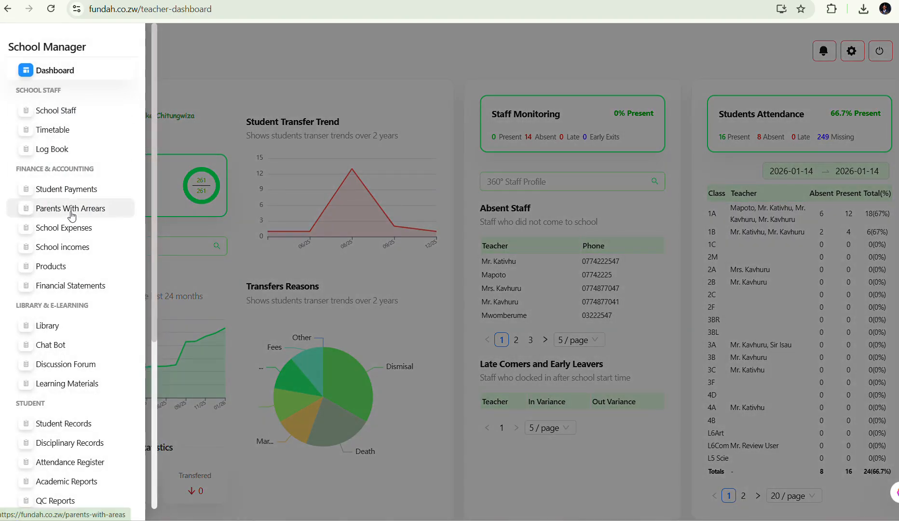
pyautogui.scroll(-5, 80, 333)
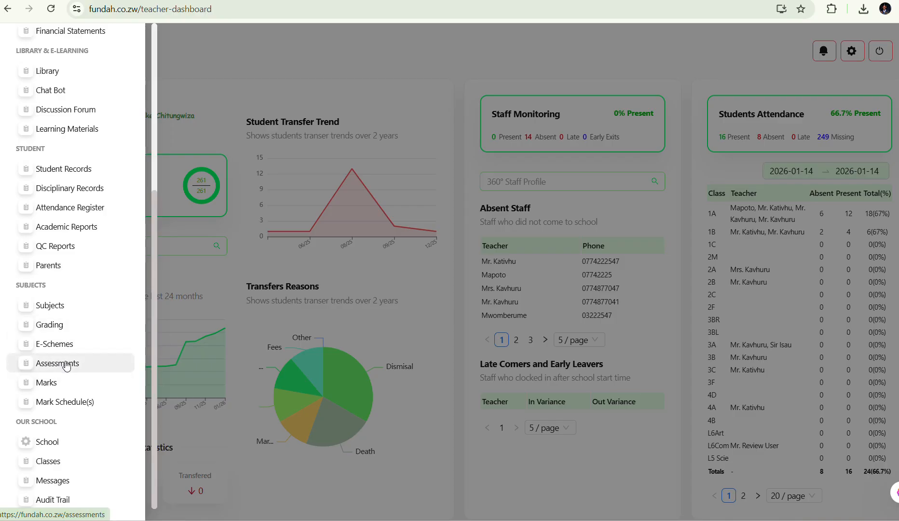
pyautogui.click(57, 363)
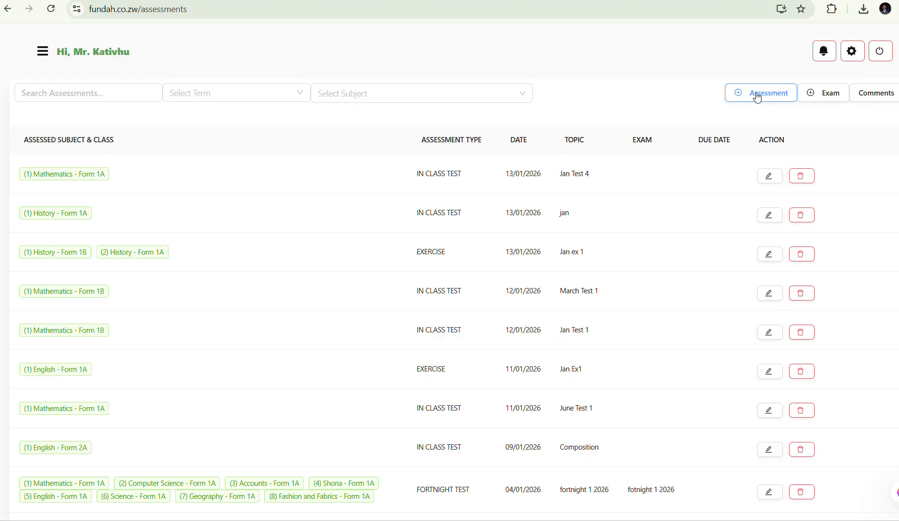
# Step: Start a new assessment with the topic Hardware and the date 2026-01-05
pyautogui.click(758, 96)
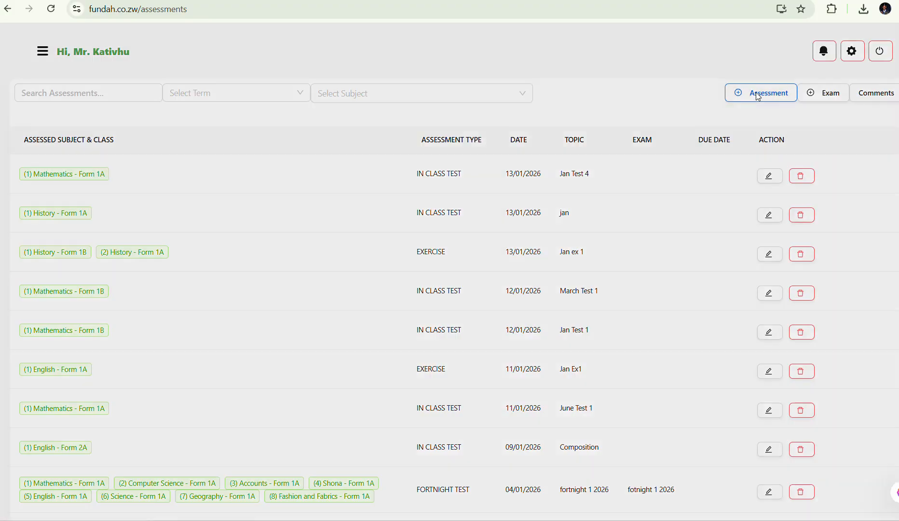
pyautogui.click(412, 121)
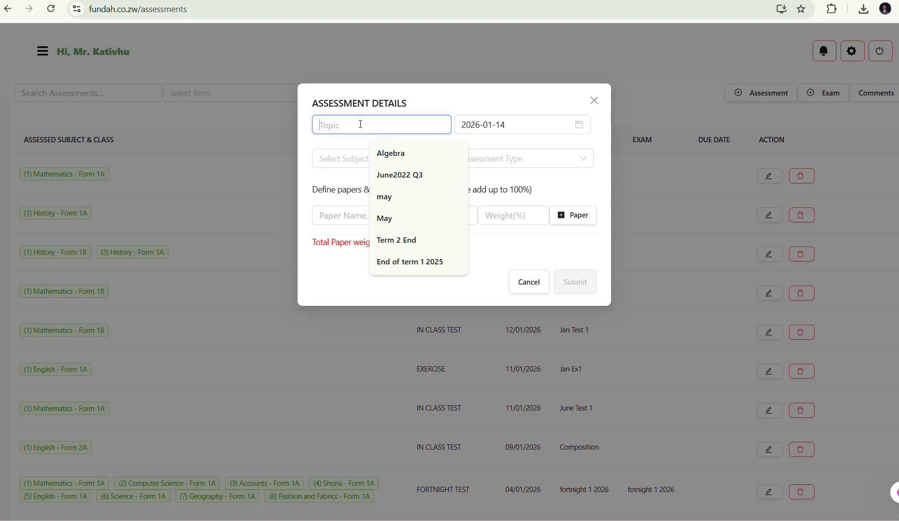
pyautogui.write('Hard')
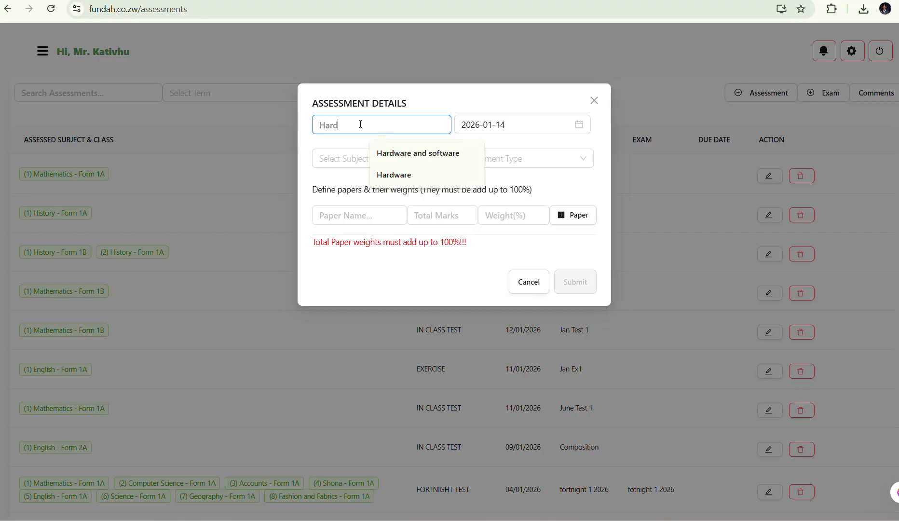
pyautogui.write('ware')
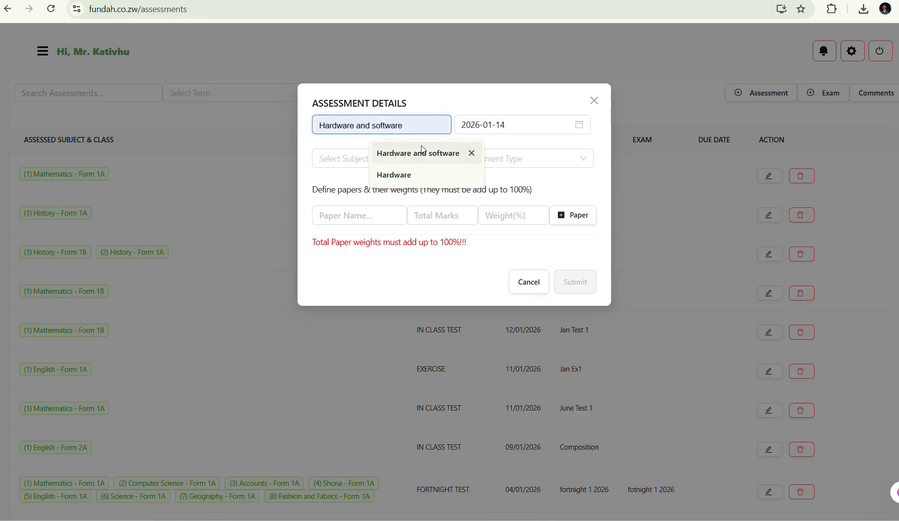
pyautogui.click(514, 126)
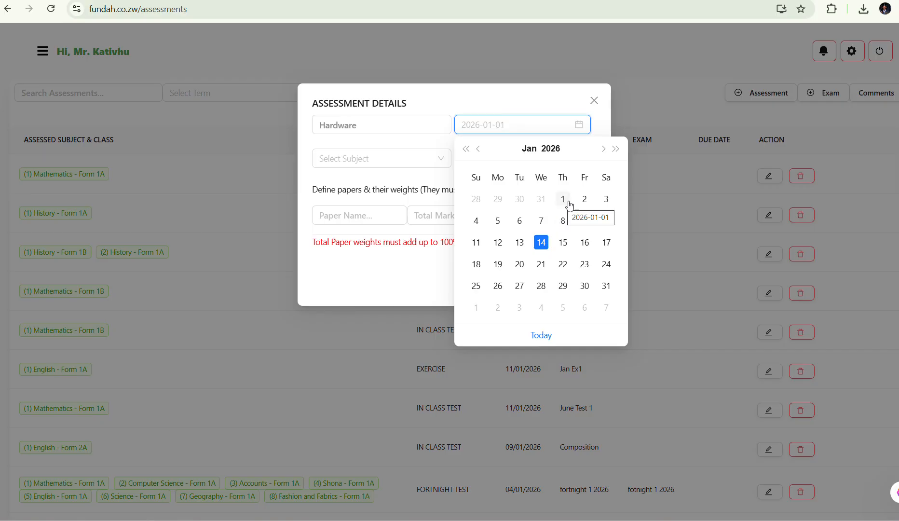
pyautogui.click(500, 224)
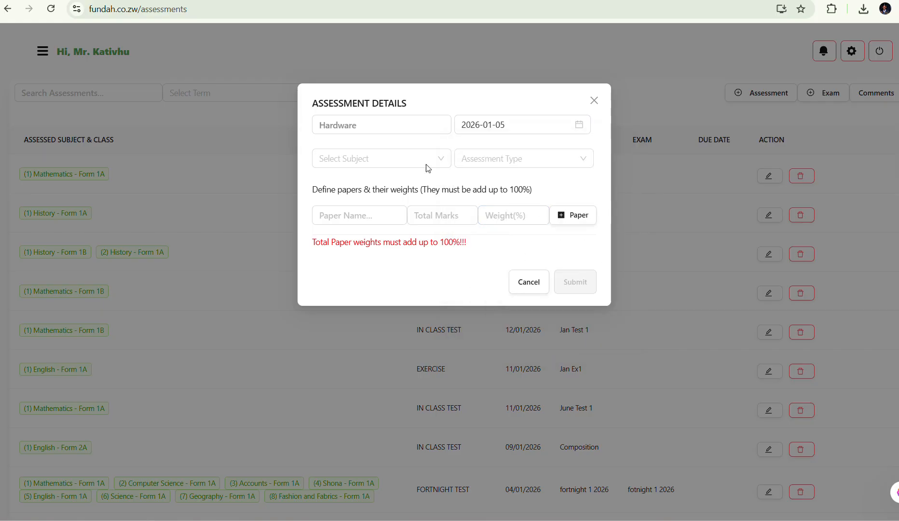
# Step: Assign the assessment to Computer Science (Form 1A) and set its type to In Class Test
pyautogui.click(367, 157)
pyautogui.write('c')
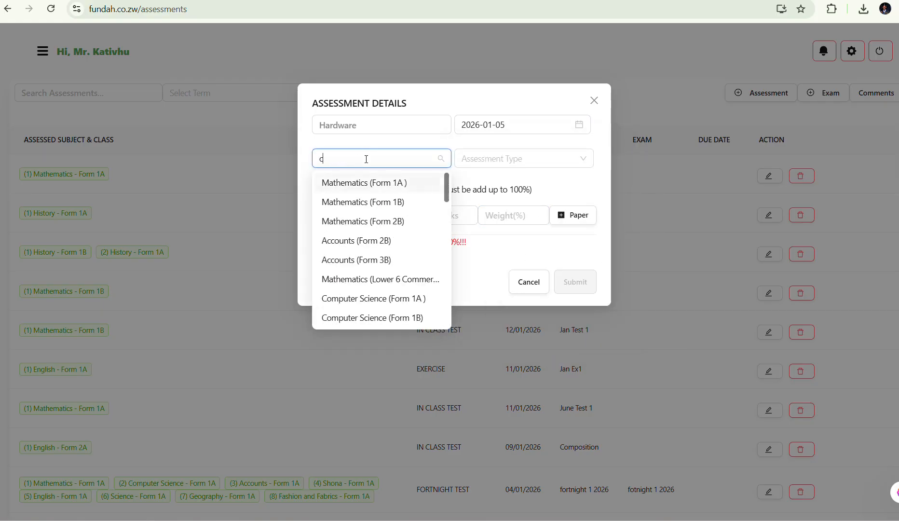
pyautogui.write('omputer')
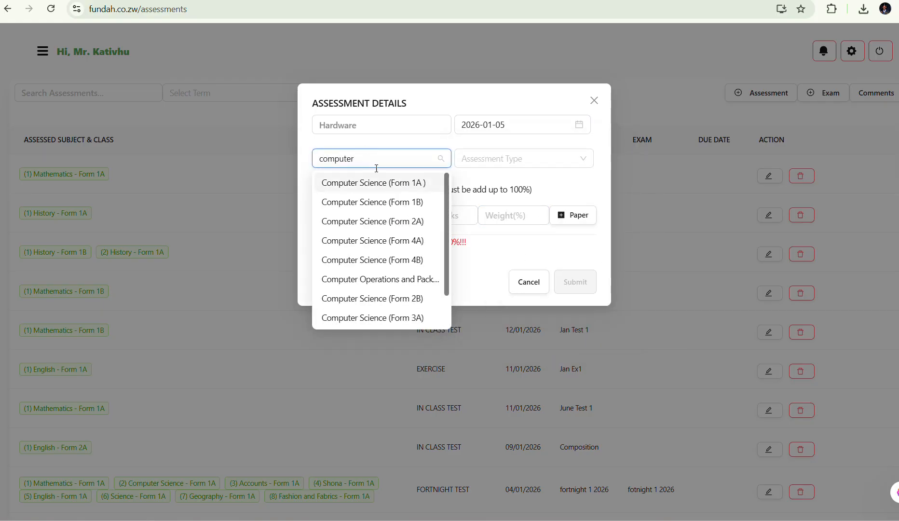
pyautogui.click(388, 184)
pyautogui.click(530, 159)
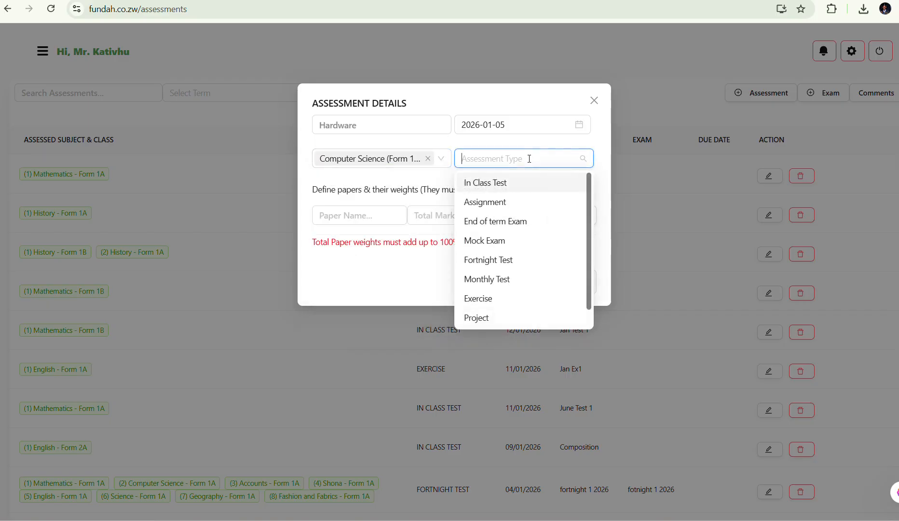
pyautogui.click(486, 183)
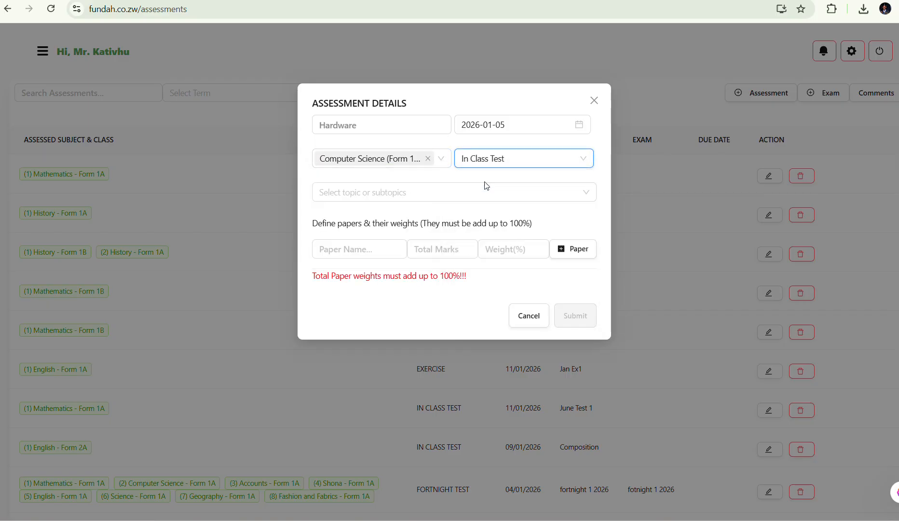
# Step: Select the Input devices subtopic under Hardware, keeping it as the only choice by removing Images sound and text, Number systems, Security and Software
pyautogui.click(409, 195)
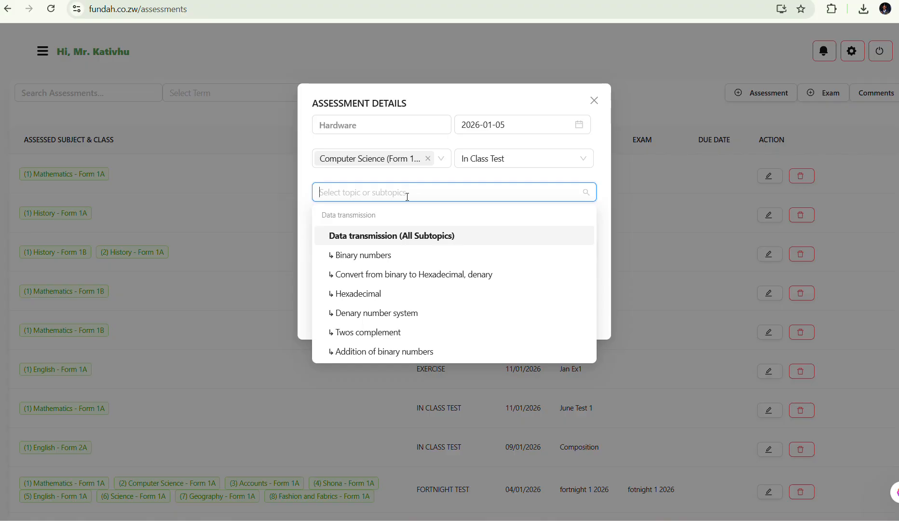
pyautogui.scroll(-2, 389, 283)
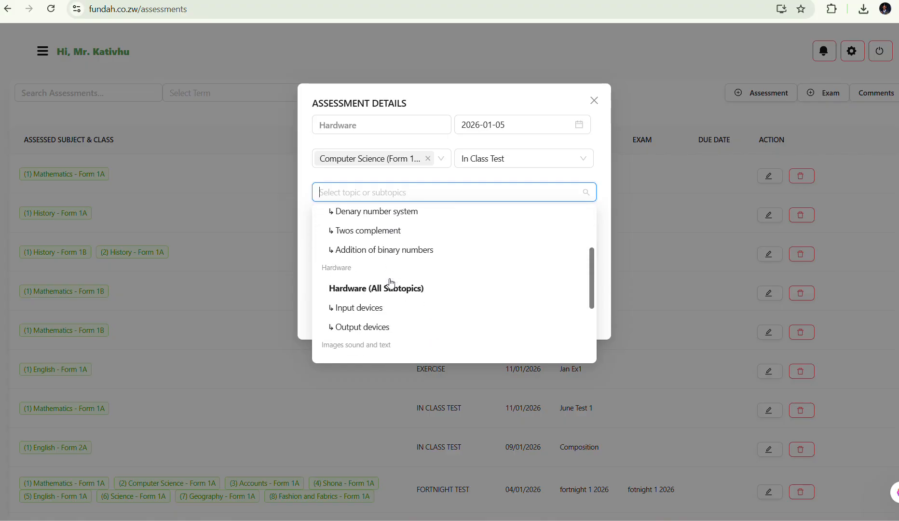
pyautogui.click(353, 311)
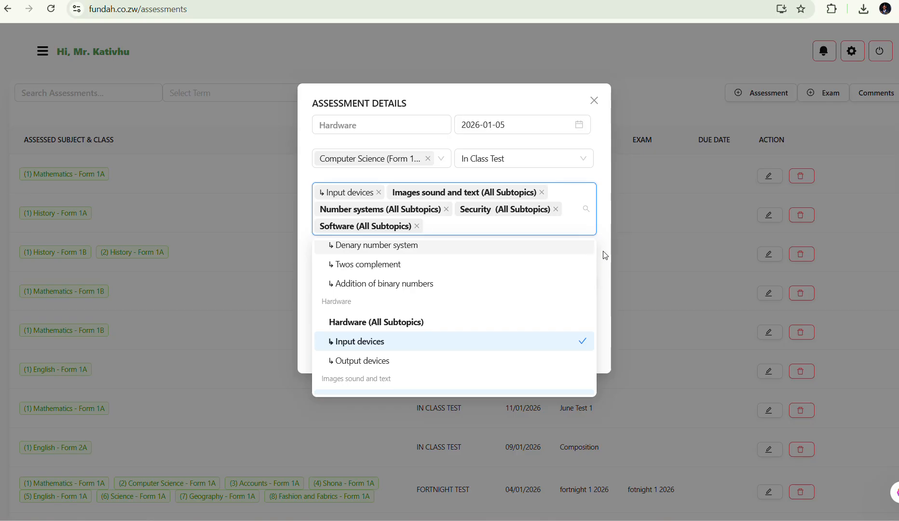
pyautogui.click(541, 194)
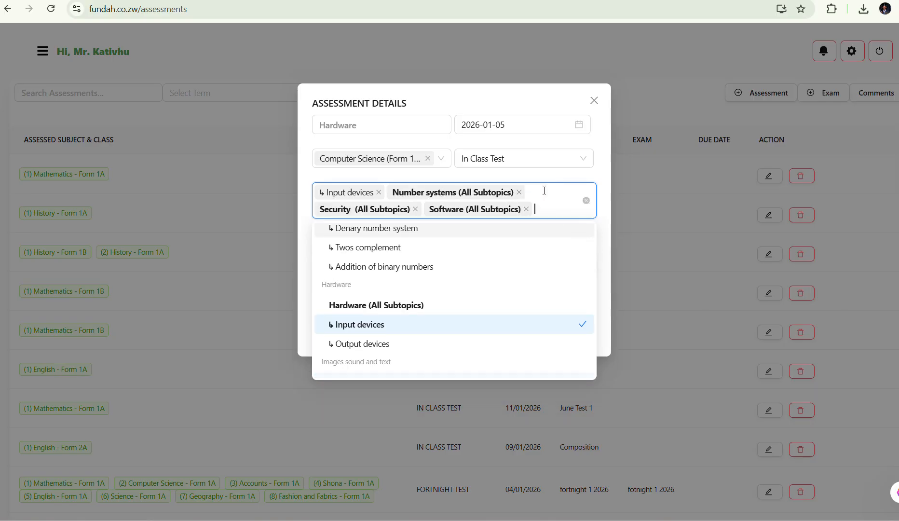
pyautogui.click(528, 211)
pyautogui.click(519, 192)
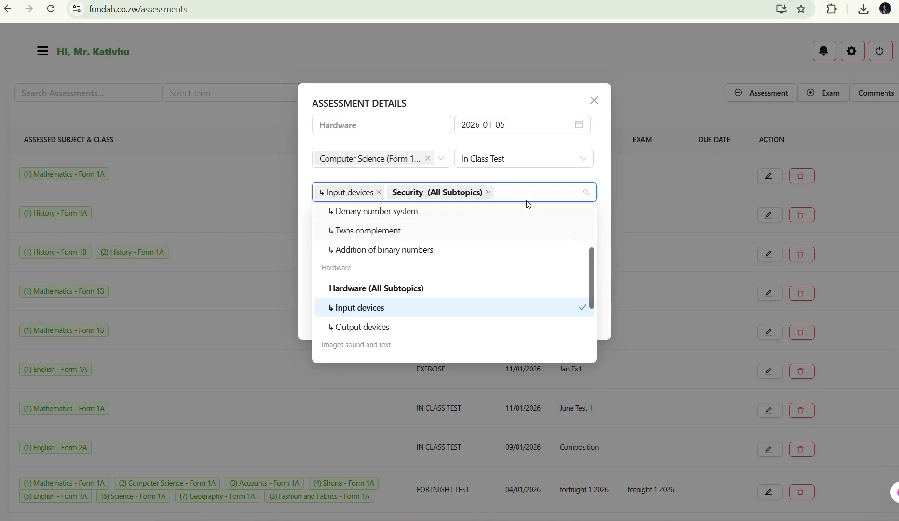
pyautogui.click(485, 194)
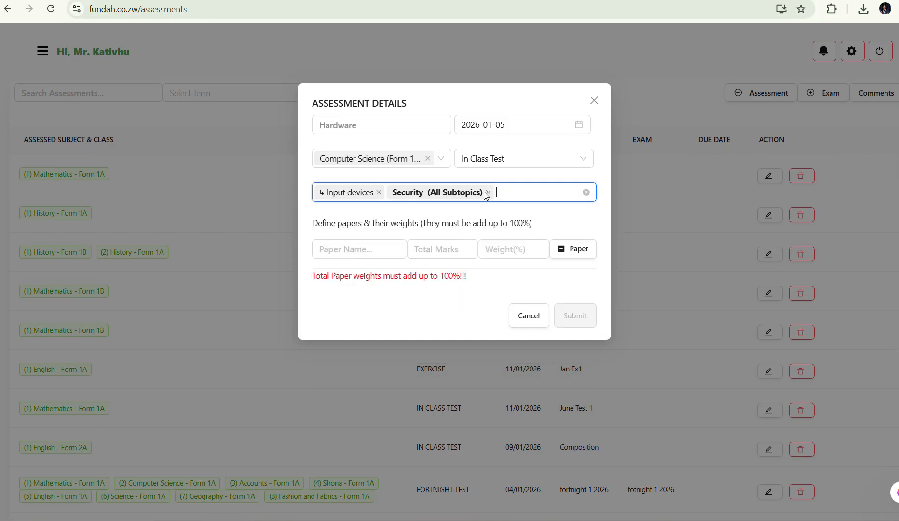
pyautogui.click(489, 192)
# Step: Add paper P1 with 20 total marks and a weight of 100%, and submit the assessment
pyautogui.click(376, 248)
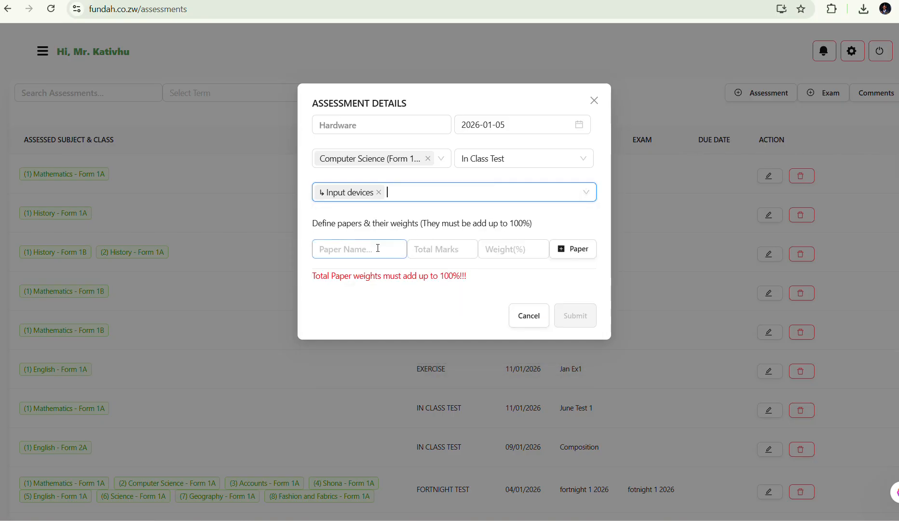
pyautogui.write('P1')
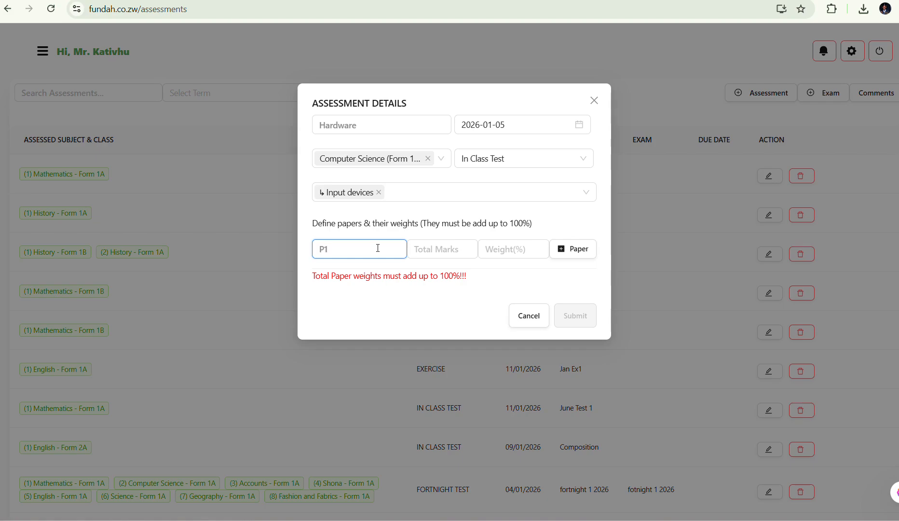
pyautogui.click(431, 250)
pyautogui.write('20')
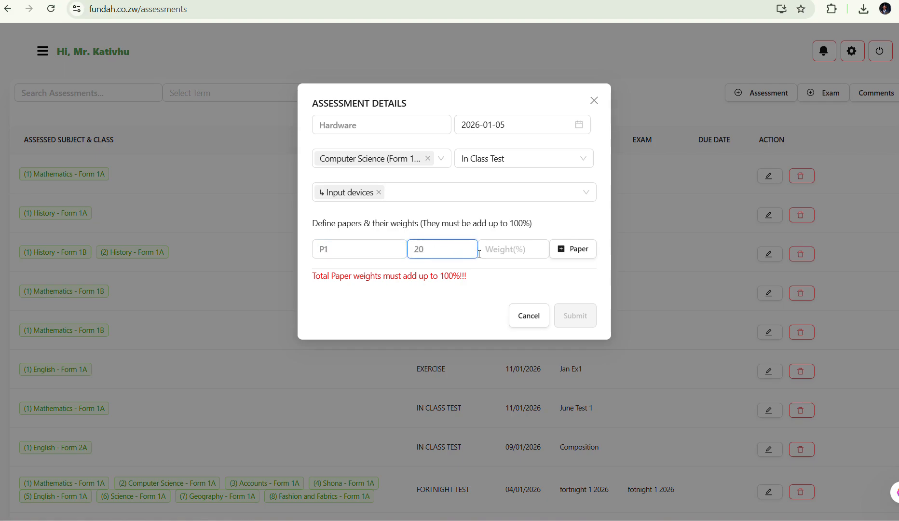
pyautogui.click(499, 249)
pyautogui.write('100')
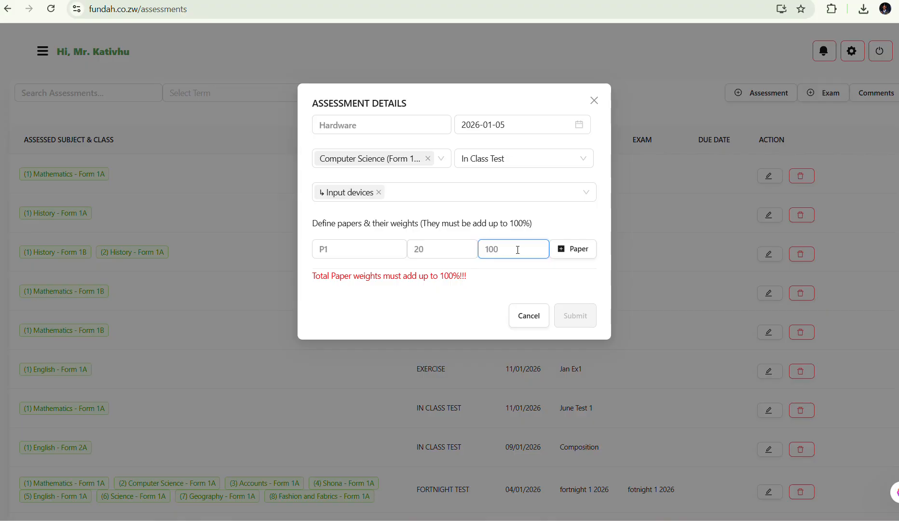
pyautogui.click(577, 253)
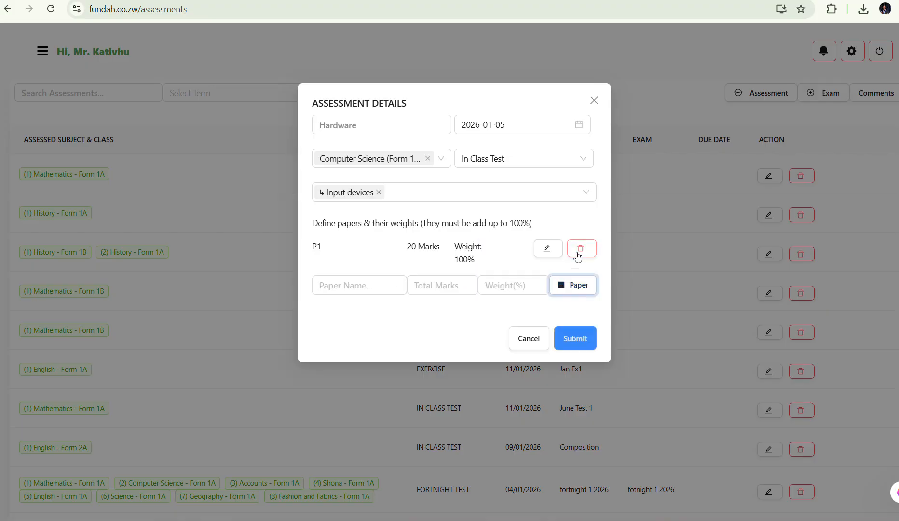
pyautogui.click(578, 337)
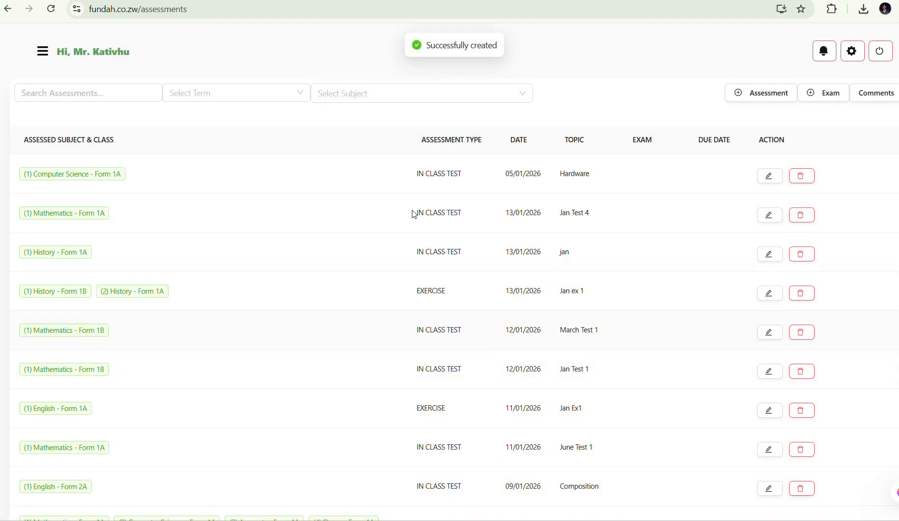
# Step: Start another assessment with the topic "fortnight 1 2026" and the date 2026-01-09
pyautogui.click(761, 93)
pyautogui.click(390, 127)
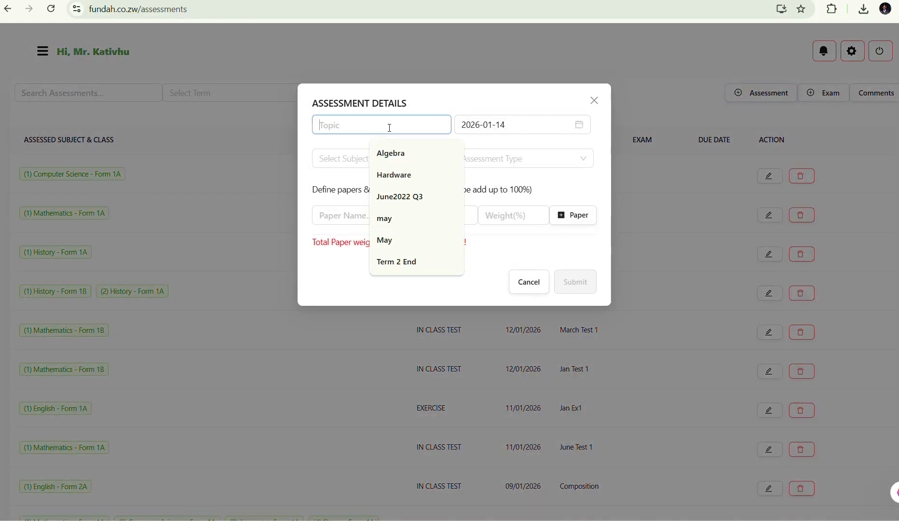
pyautogui.write('Fortni')
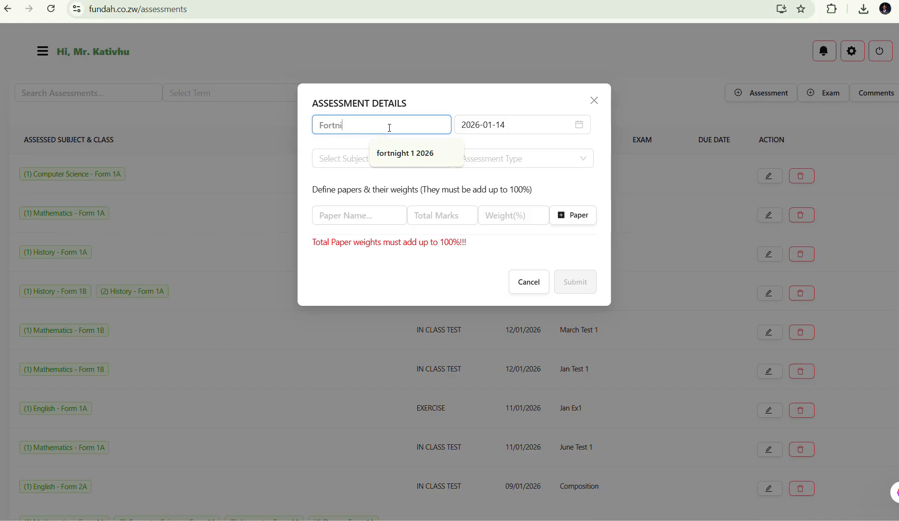
pyautogui.write('ght 1 2026')
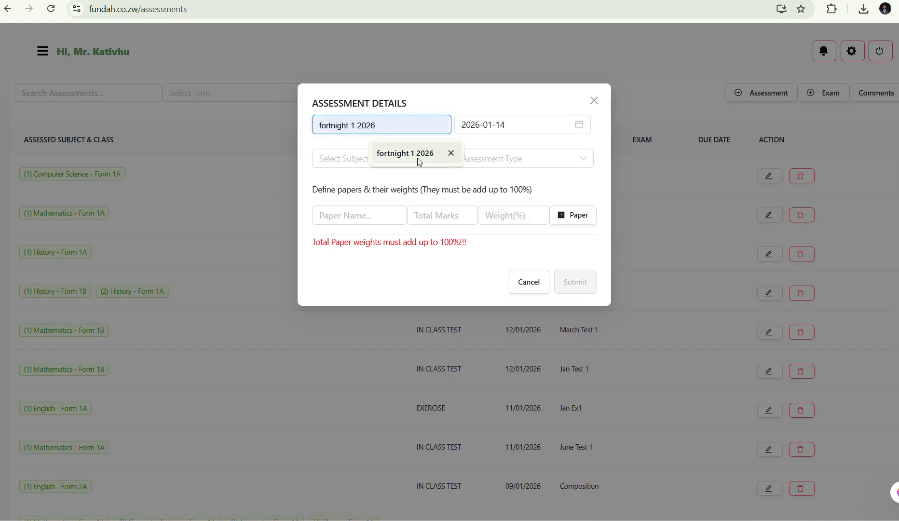
pyautogui.click(419, 162)
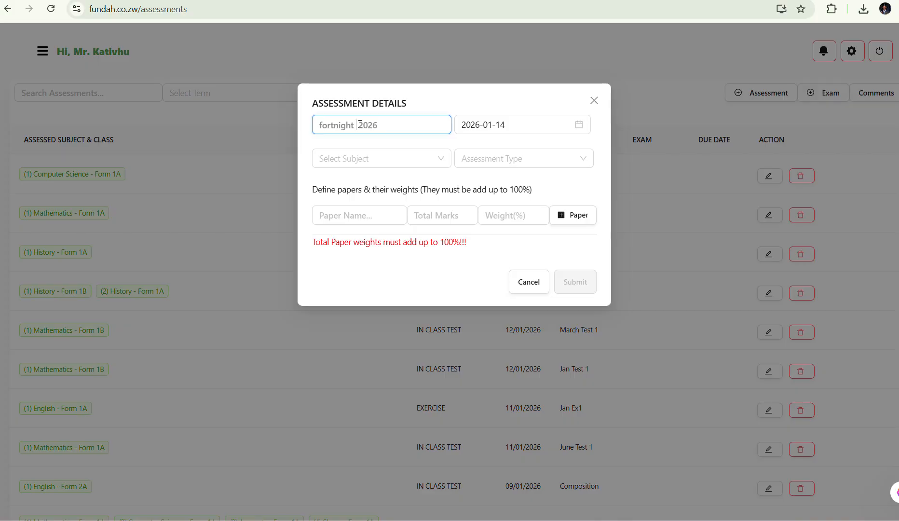
pyautogui.click(502, 125)
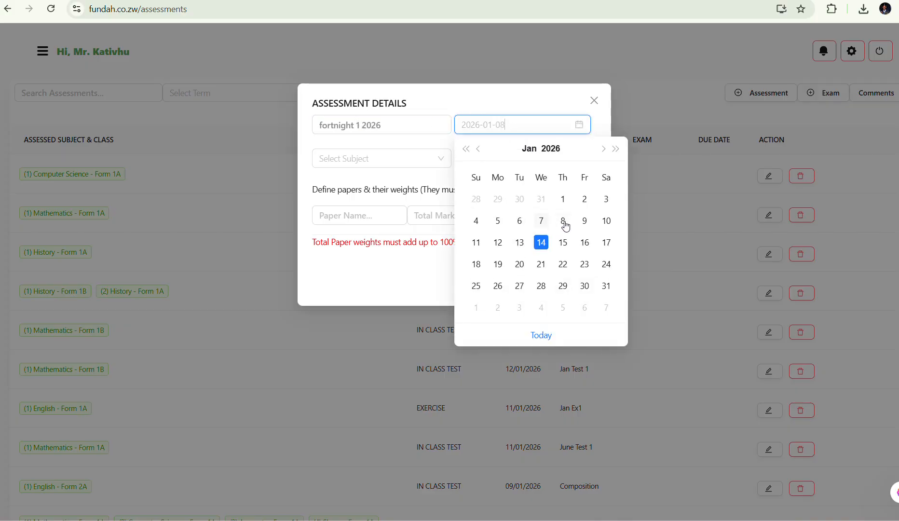
pyautogui.click(585, 222)
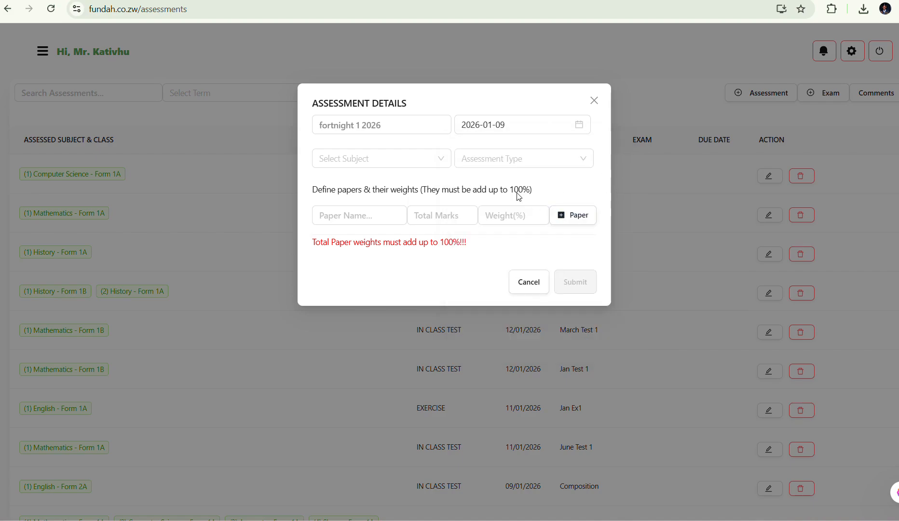
pyautogui.click(401, 160)
pyautogui.write('computer')
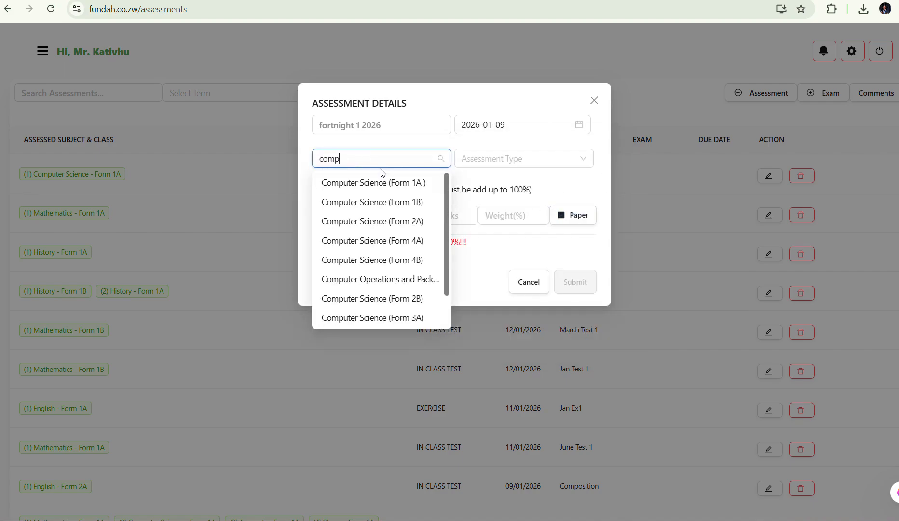
pyautogui.click(396, 201)
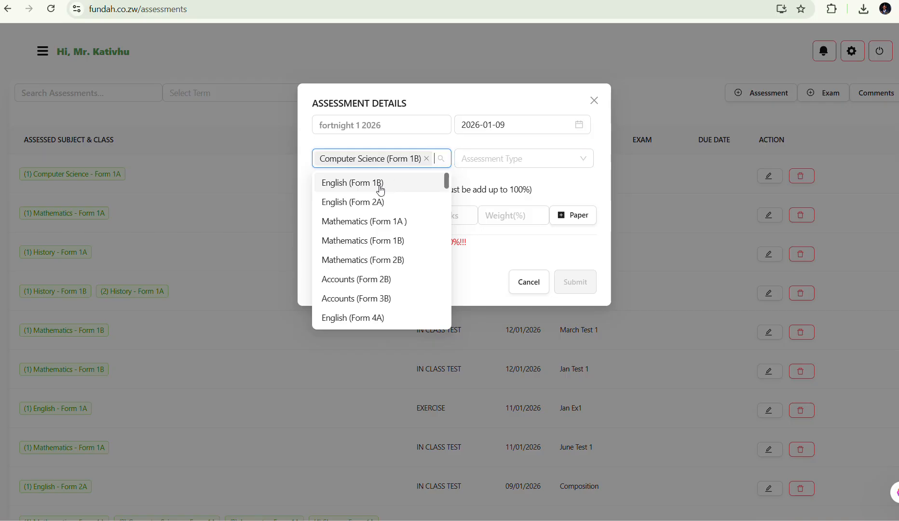
pyautogui.press('BackSpace')
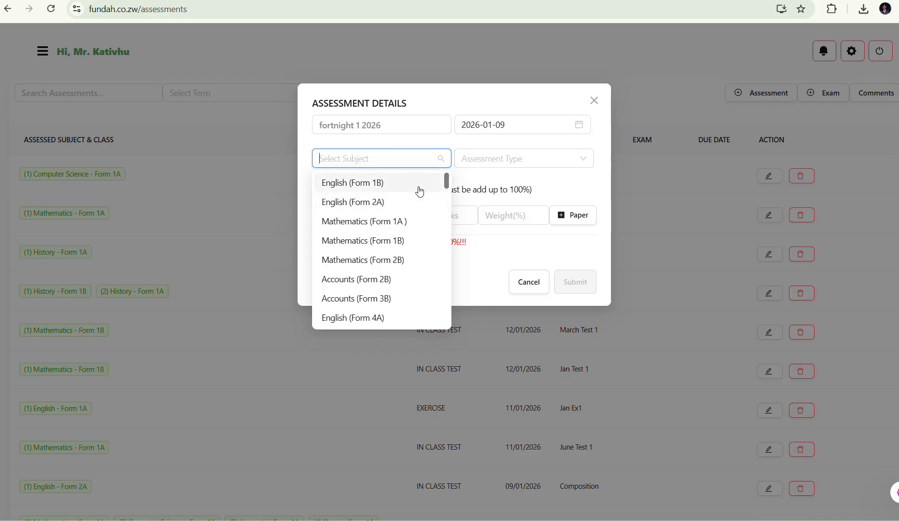
pyautogui.click(373, 168)
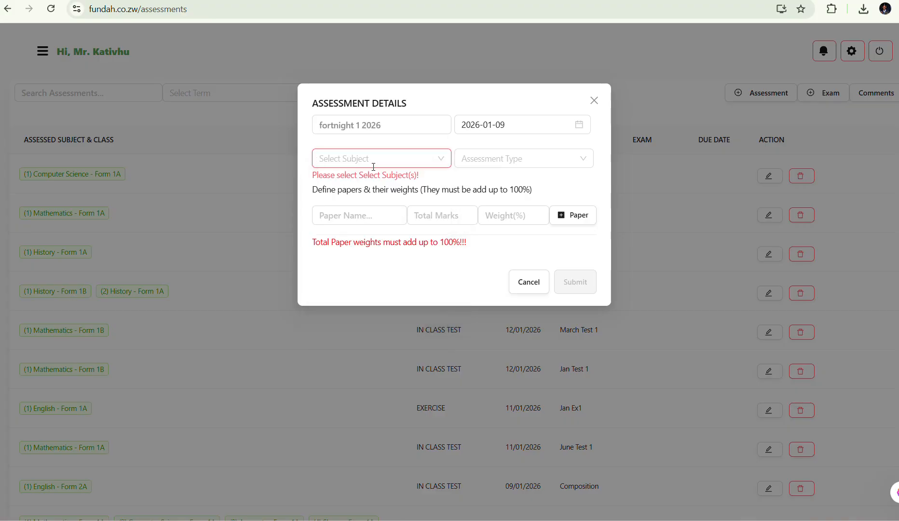
# Step: Assign the fortnight assessment to Computer Science (Form 1A)
pyautogui.write('com')
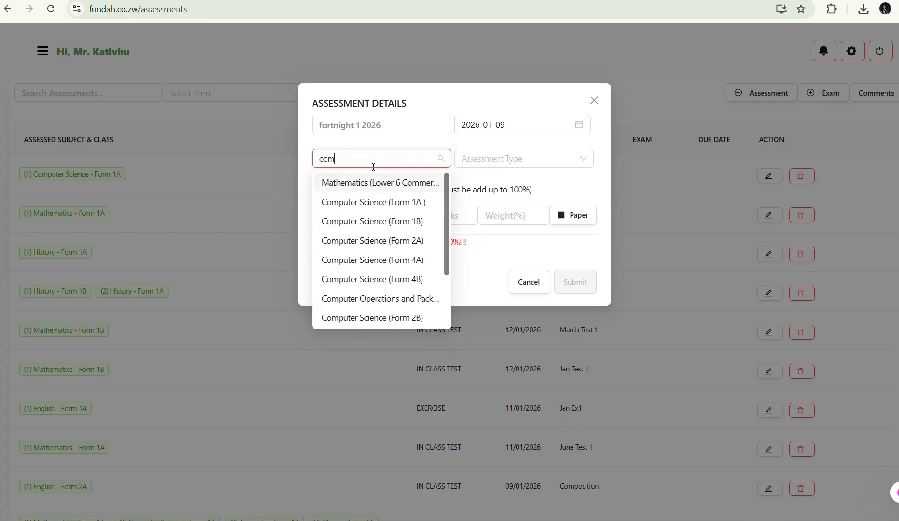
pyautogui.write('puter')
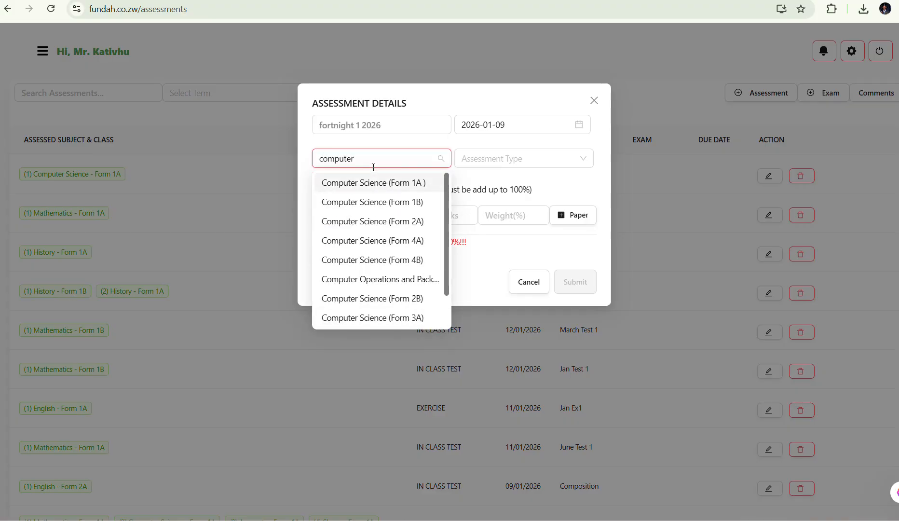
pyautogui.click(418, 187)
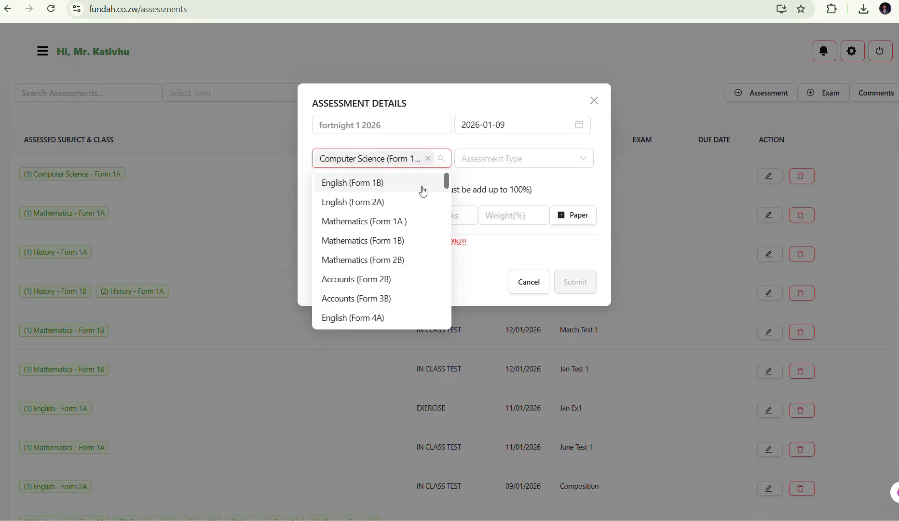
# Step: Set the assessment type to Fortnight Test and link it to the exam "fotnight 1 2026"
pyautogui.click(488, 163)
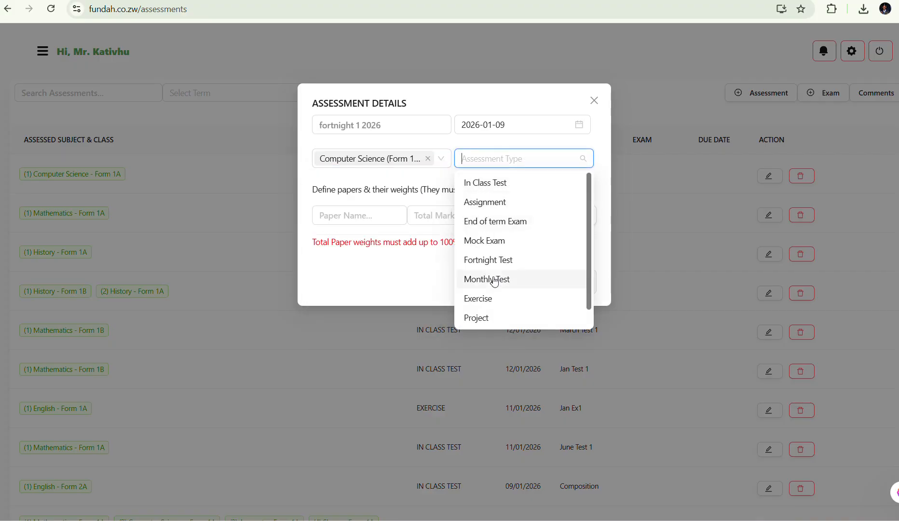
pyautogui.click(489, 261)
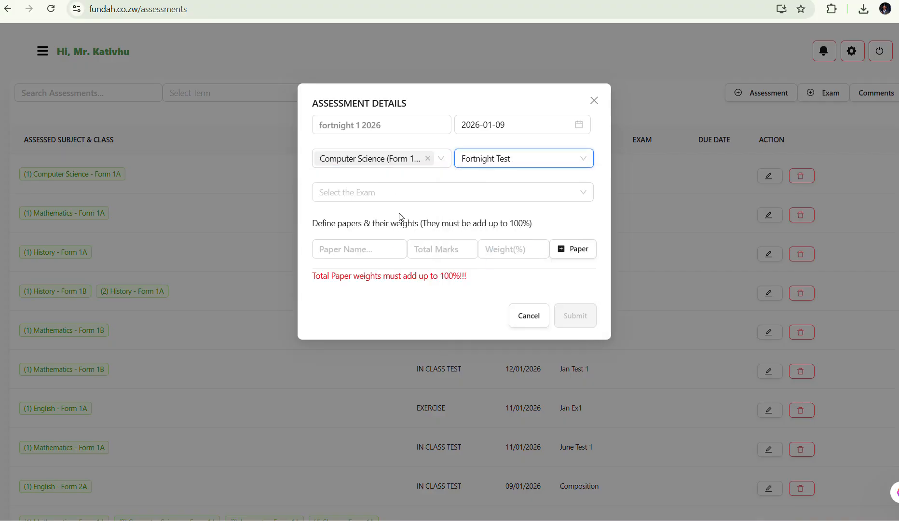
pyautogui.click(378, 194)
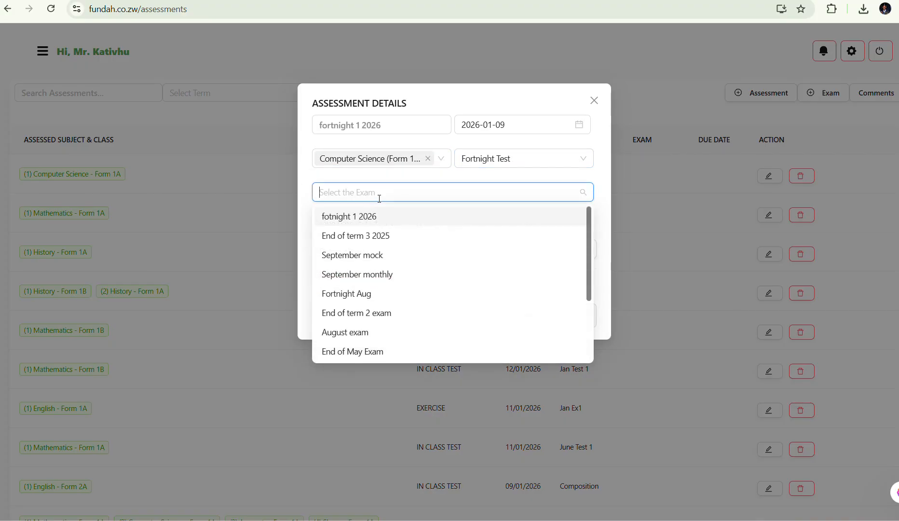
pyautogui.click(359, 222)
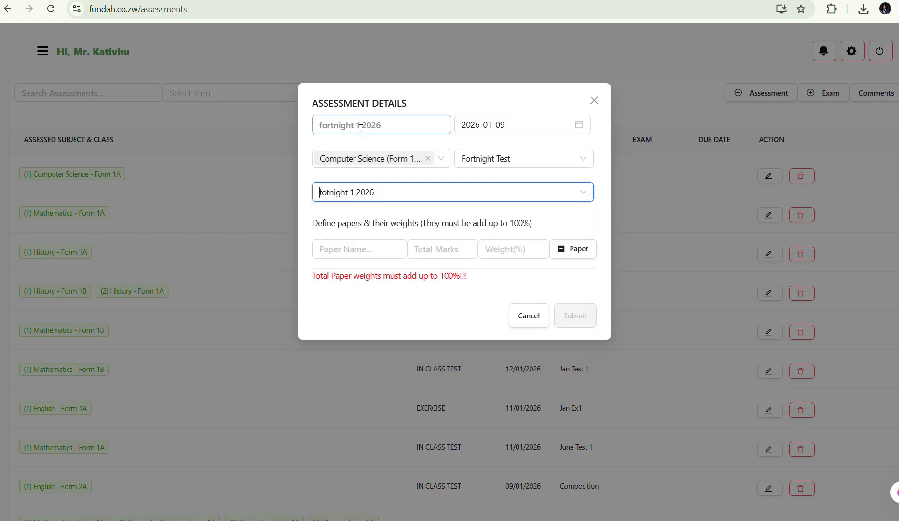
# Step: Add paper P1 with 20 total marks and a weight of 50%
pyautogui.click(349, 249)
pyautogui.write('P1')
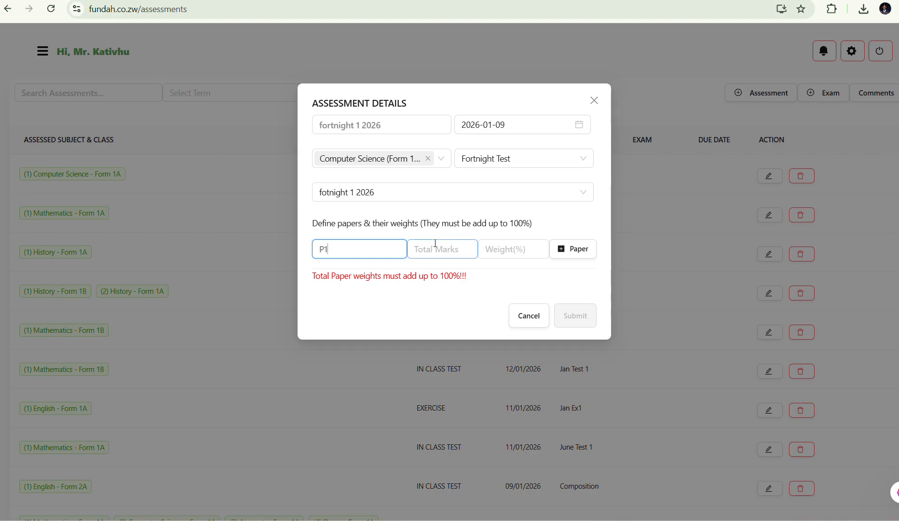
pyautogui.write('20')
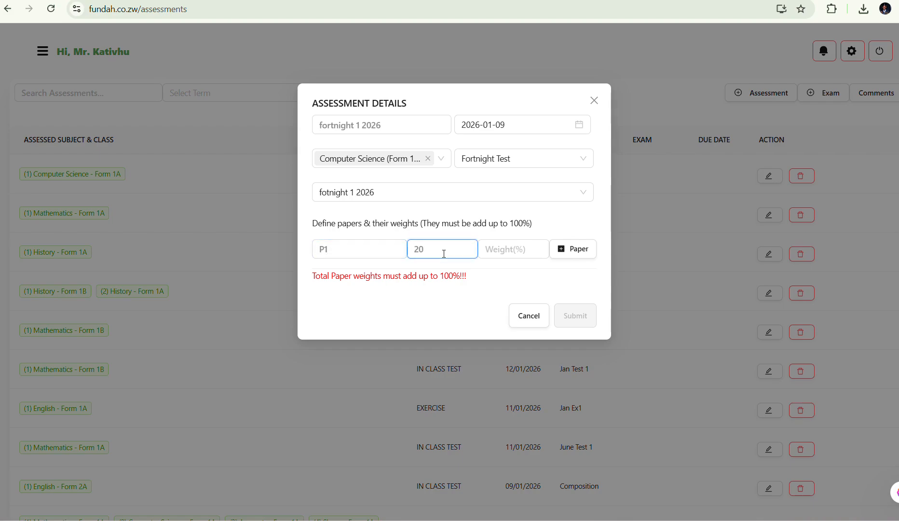
pyautogui.click(503, 253)
pyautogui.write('50')
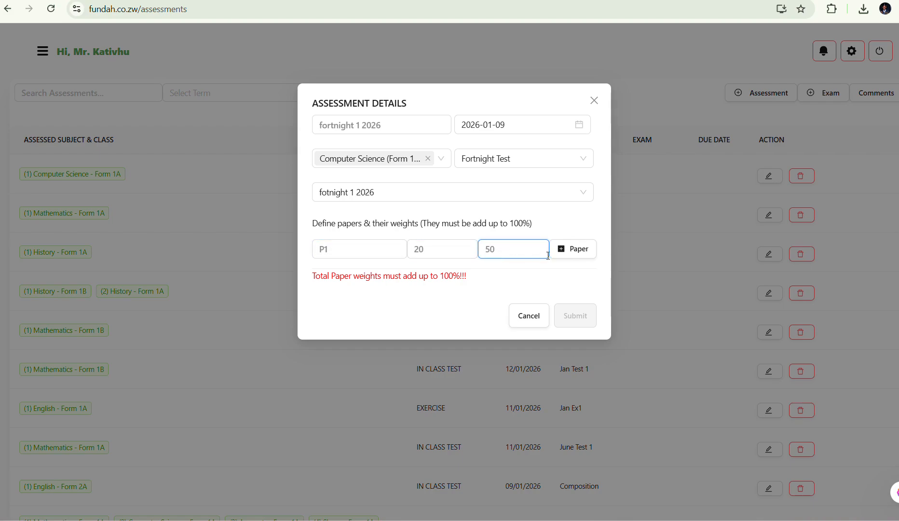
pyautogui.click(585, 252)
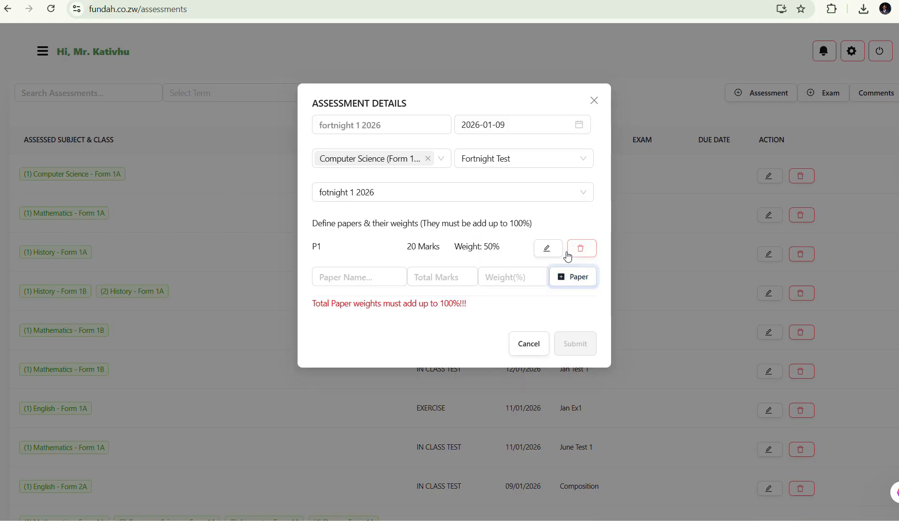
# Step: Add paper P2 with 30 total marks and a weight of 50%, and try to submit the assessment
pyautogui.click(381, 277)
pyautogui.write('P2')
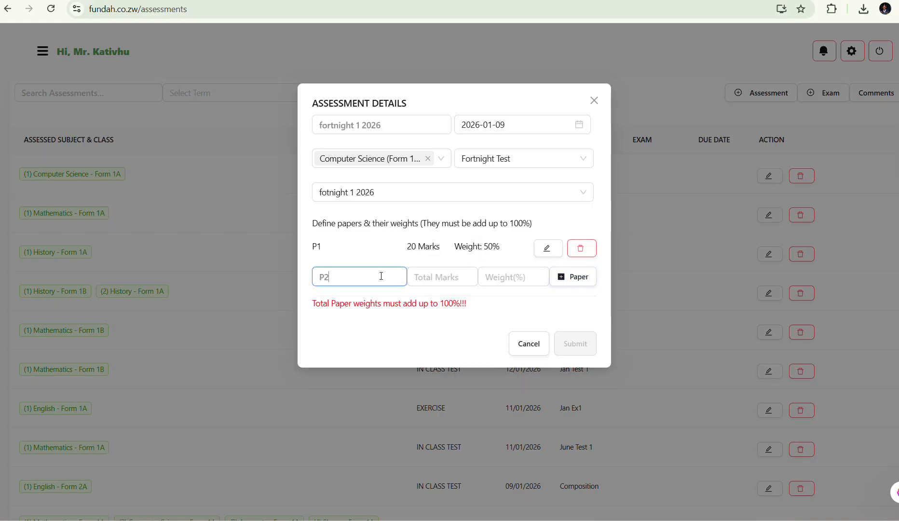
pyautogui.click(430, 277)
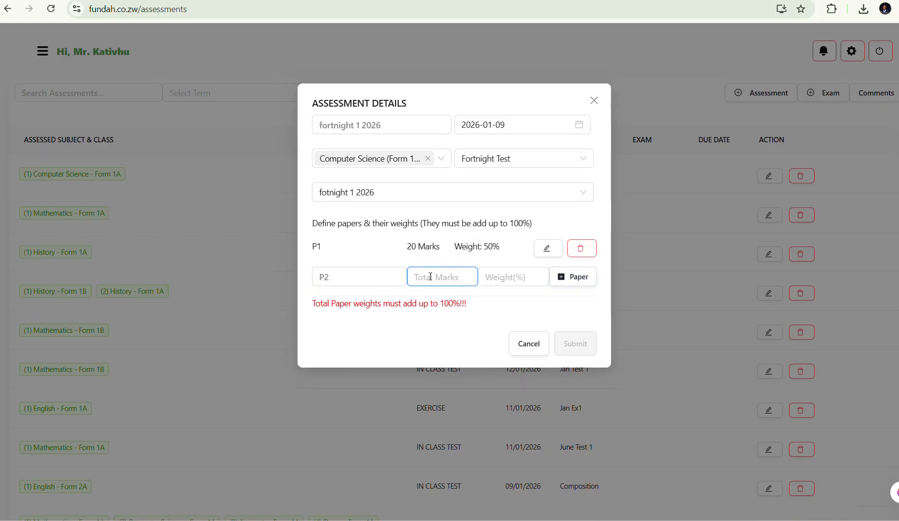
pyautogui.write('30')
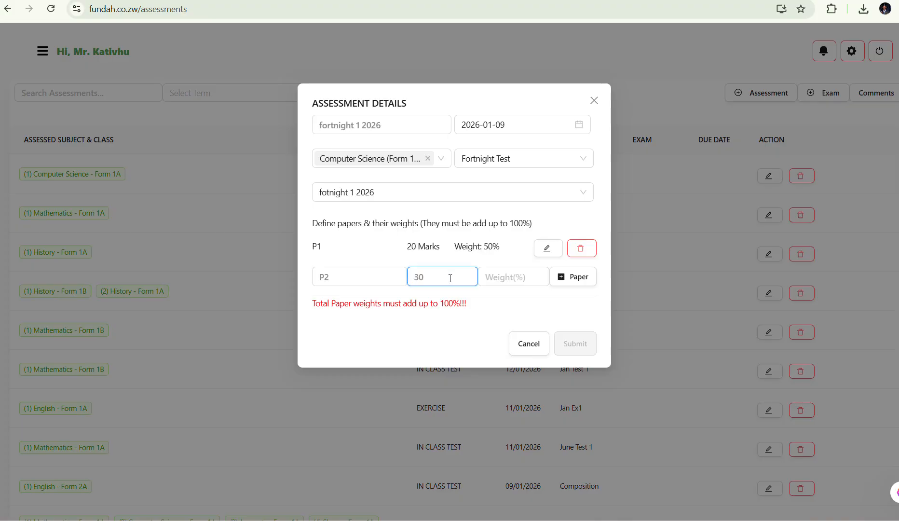
pyautogui.click(513, 278)
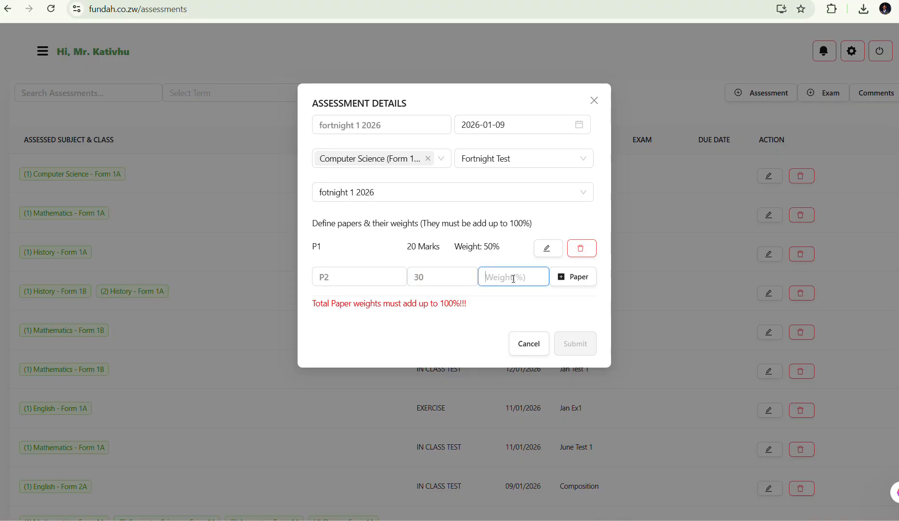
pyautogui.write('50')
pyautogui.click(565, 284)
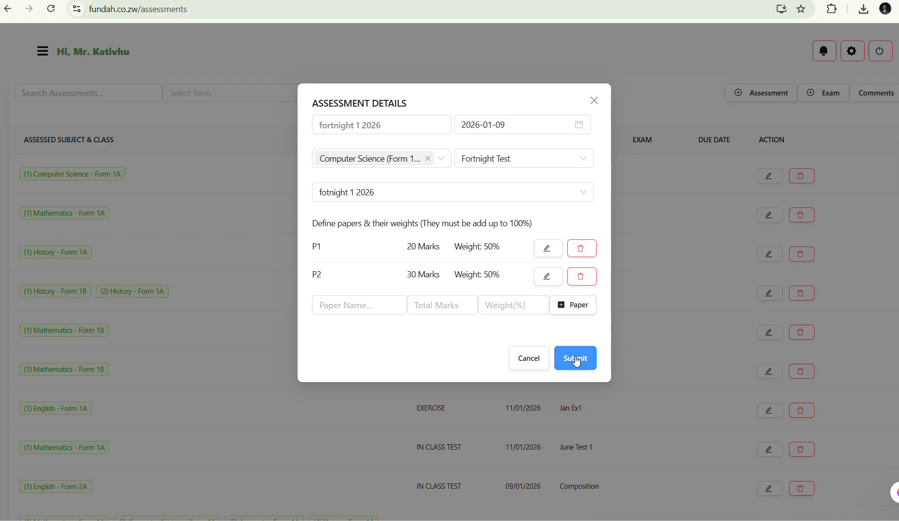
pyautogui.click(577, 361)
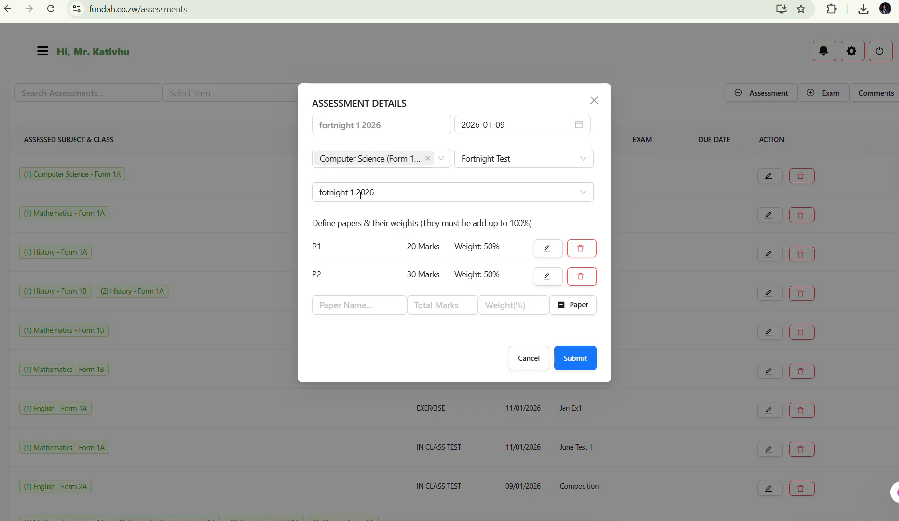
# Step: Change the assessment type to Exercise
pyautogui.click(376, 195)
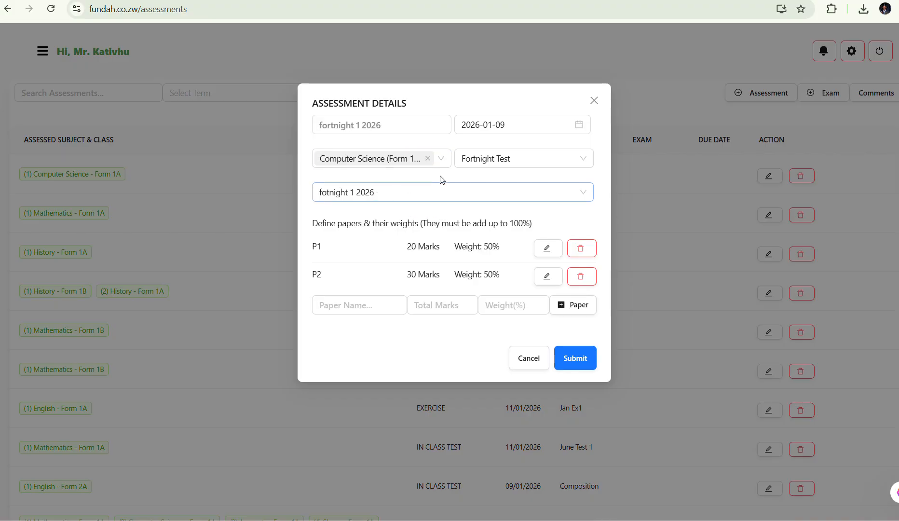
pyautogui.click(515, 160)
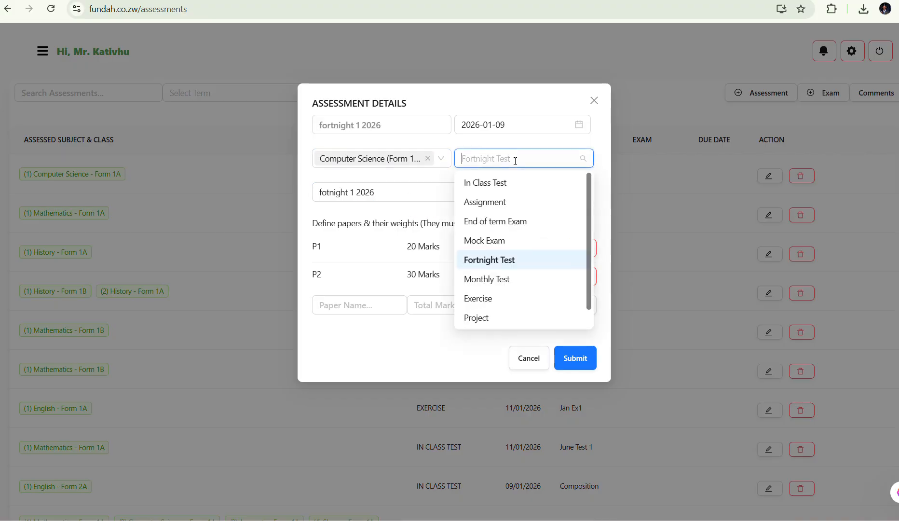
pyautogui.click(481, 296)
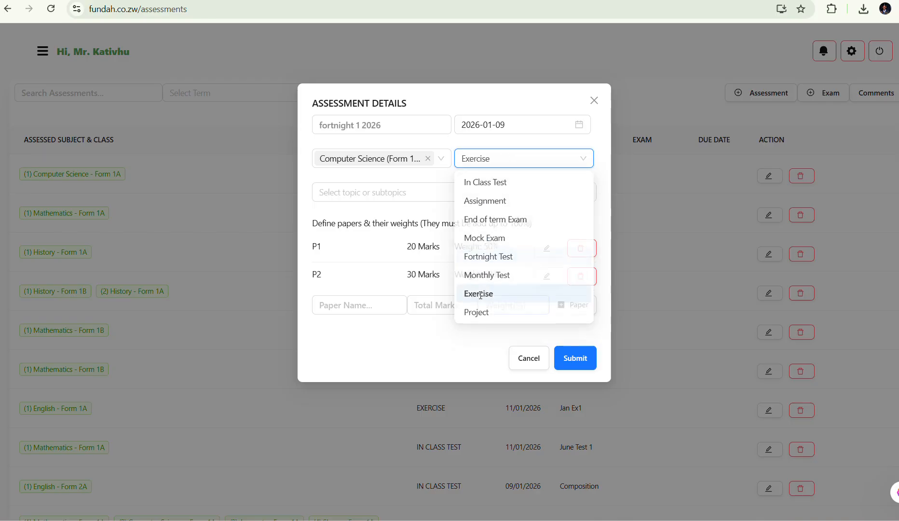
# Step: Select Data transmission (All Subtopics) as the assessment's coverage and submit the assessment
pyautogui.click(434, 192)
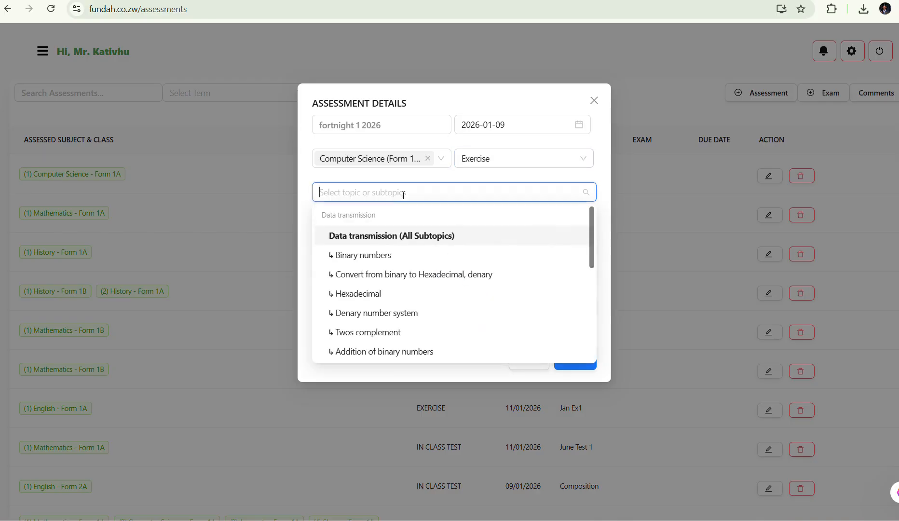
pyautogui.click(366, 236)
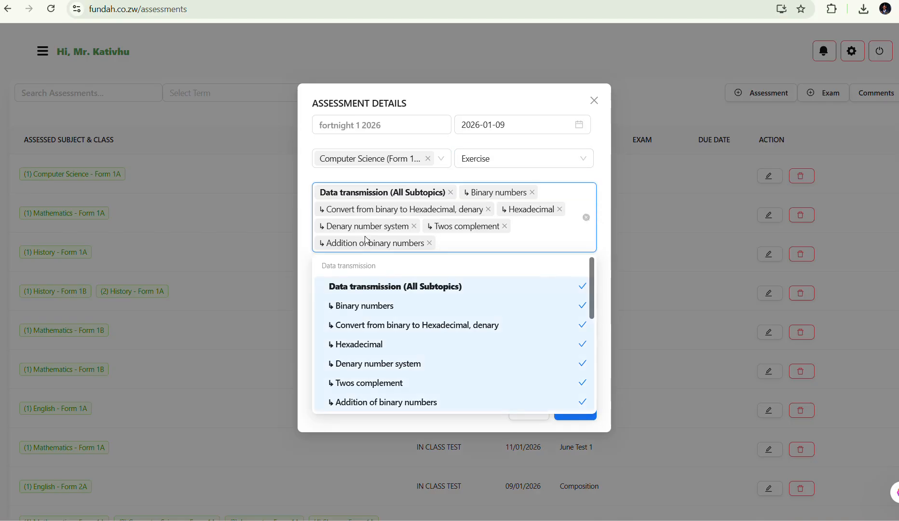
pyautogui.click(605, 255)
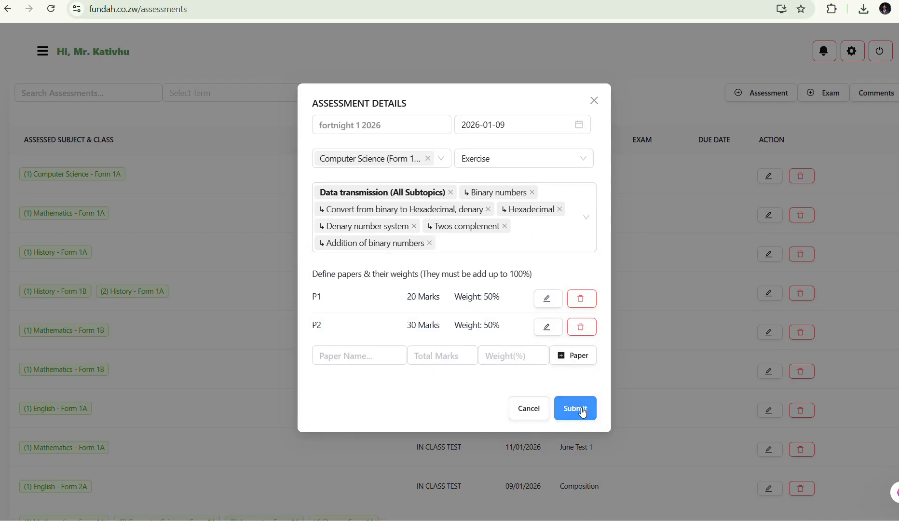
pyautogui.click(577, 408)
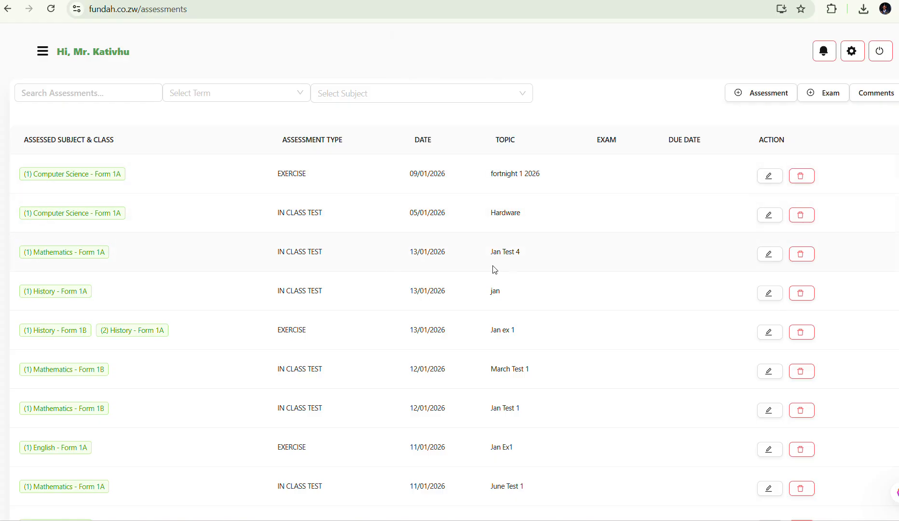
# Step: Open the Marks page and load the "fortnight 1 2026 (exercise)" assessment for Computer Science (Form 1A)
pyautogui.click(41, 54)
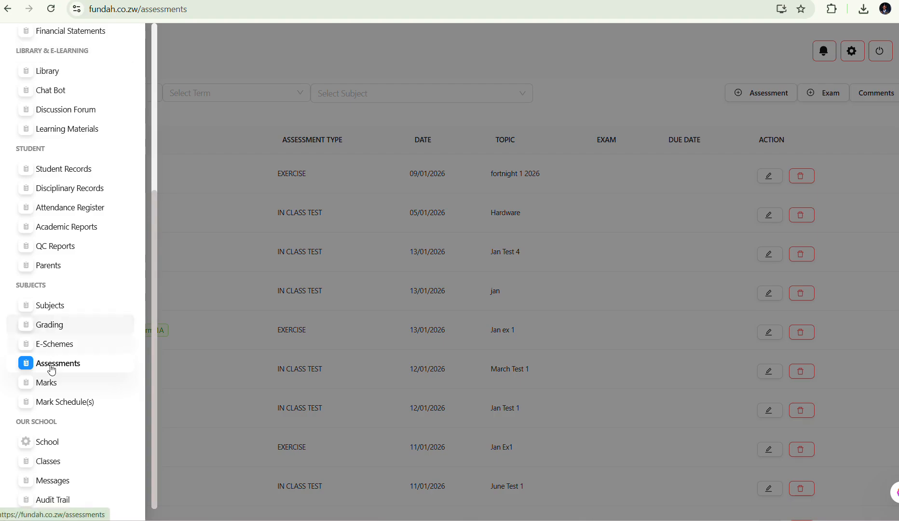
pyautogui.click(47, 383)
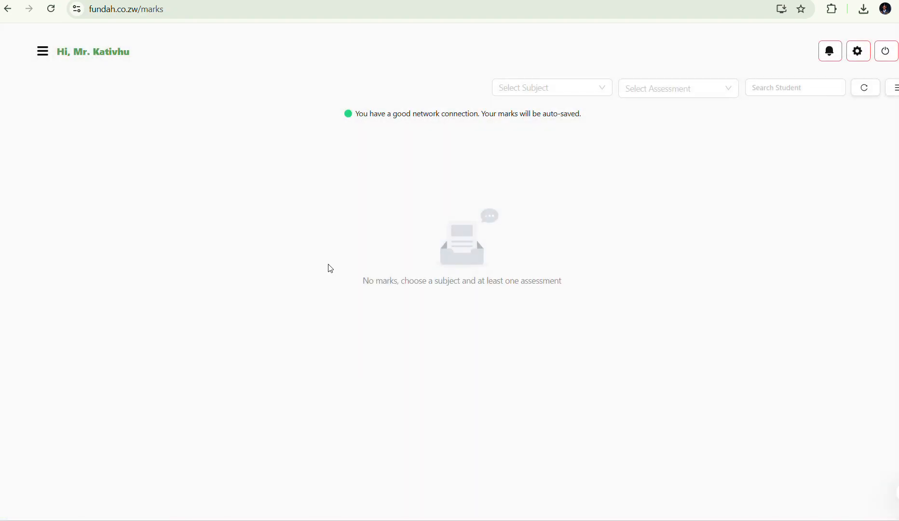
pyautogui.click(526, 89)
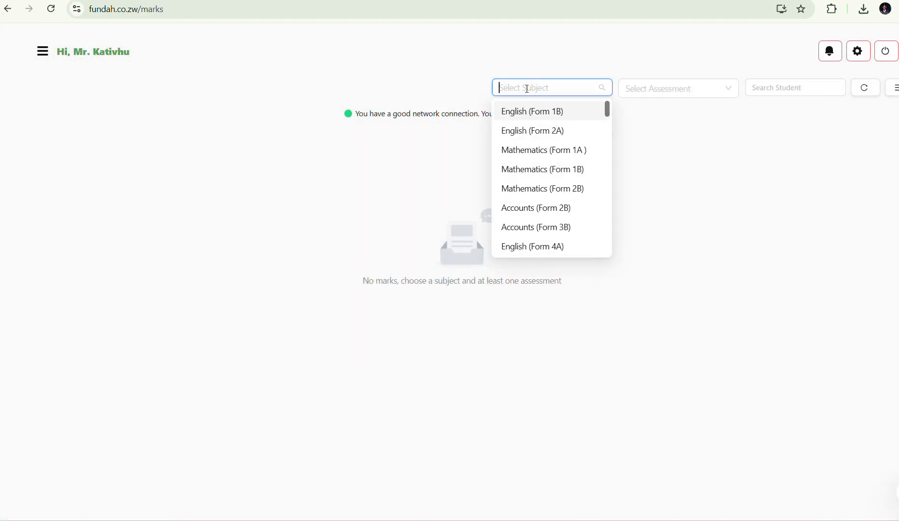
pyautogui.write('conmputer')
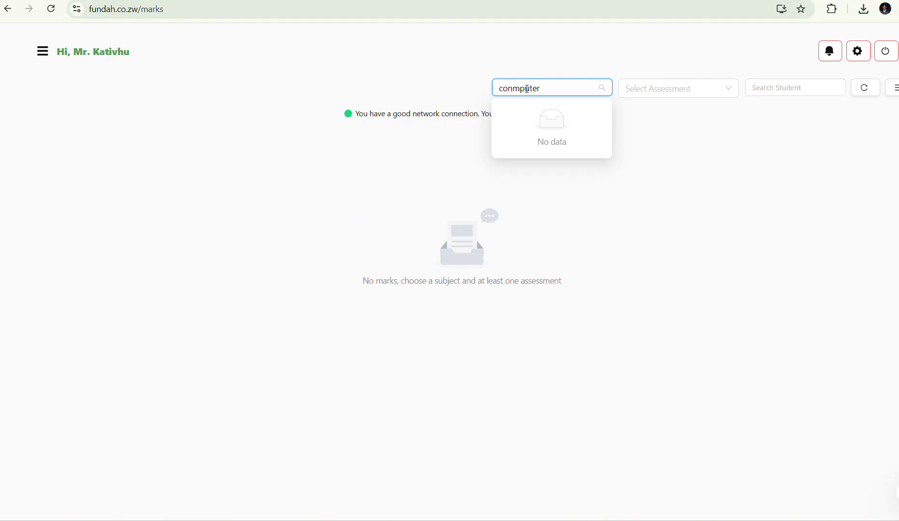
pyautogui.press('BackSpace')
pyautogui.press('BackSpace')
pyautogui.press('BackSpace')
pyautogui.press('BackSpace')
pyautogui.press('BackSpace')
pyautogui.press('BackSpace')
pyautogui.press('BackSpace')
pyautogui.write('mp')
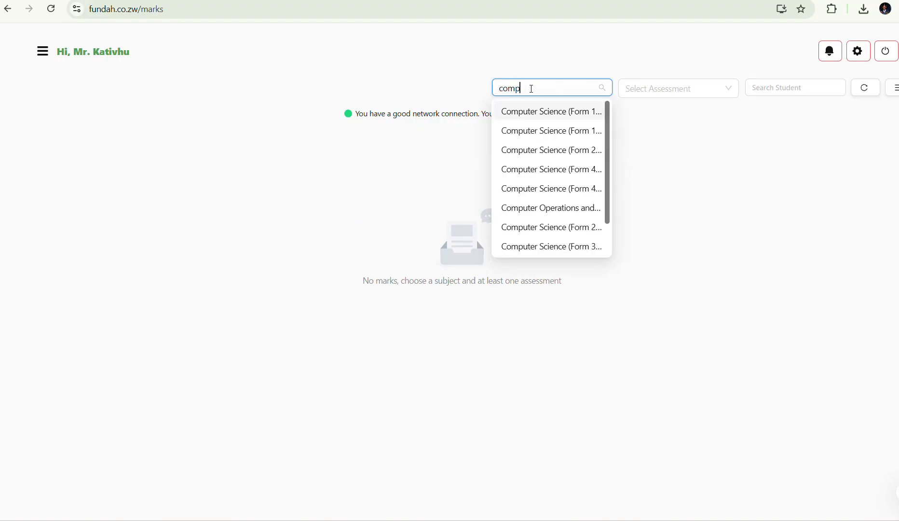
pyautogui.click(569, 114)
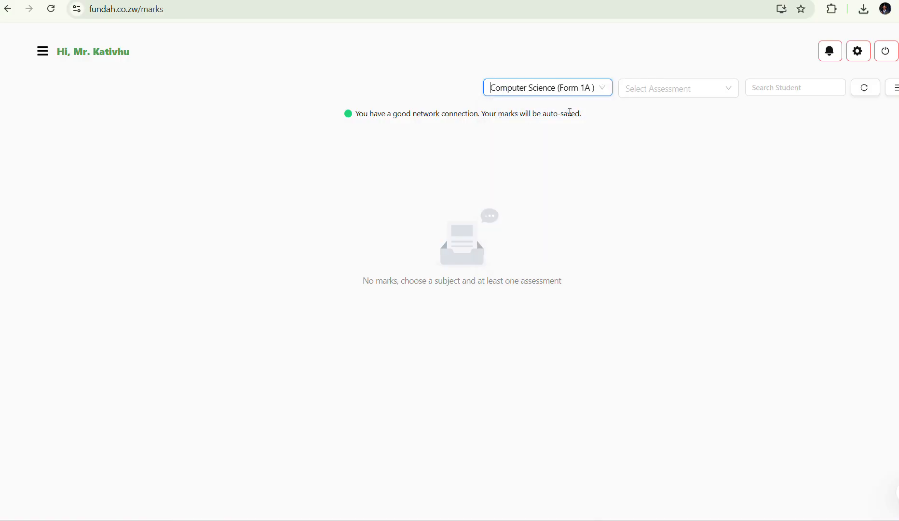
pyautogui.click(687, 90)
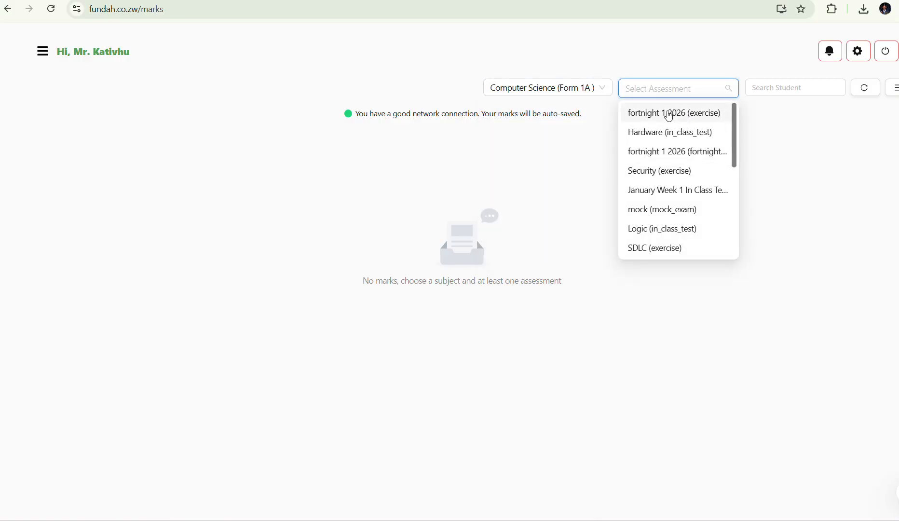
pyautogui.click(669, 115)
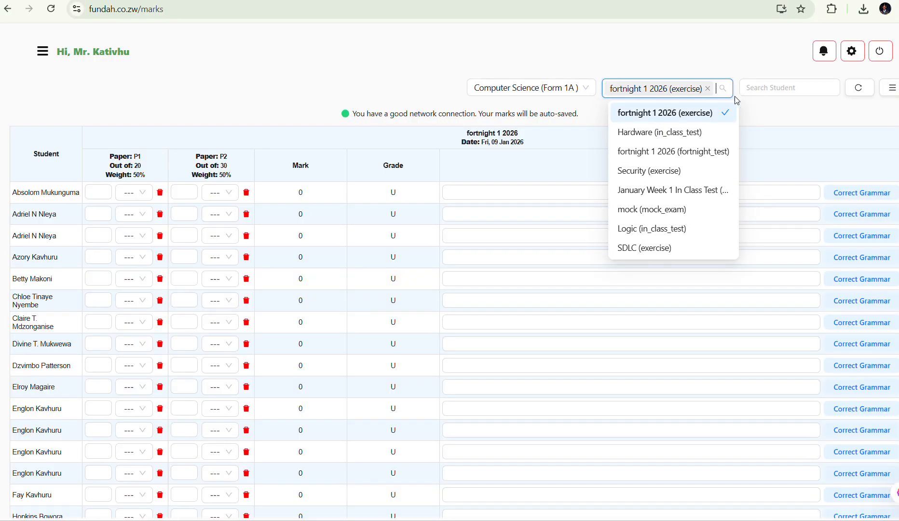
# Step: Enter the first listed student's marks as 12 for P1 and 23 for P2
pyautogui.click(96, 192)
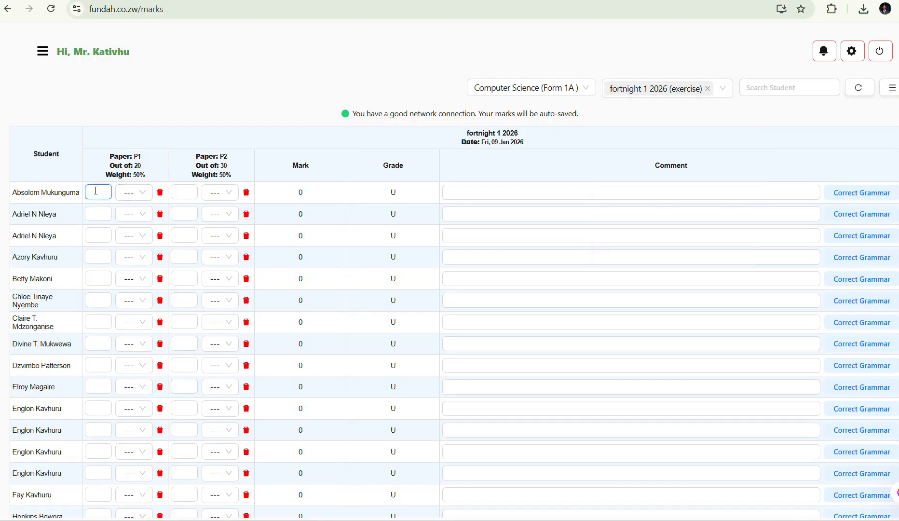
pyautogui.write('12')
pyautogui.click(187, 192)
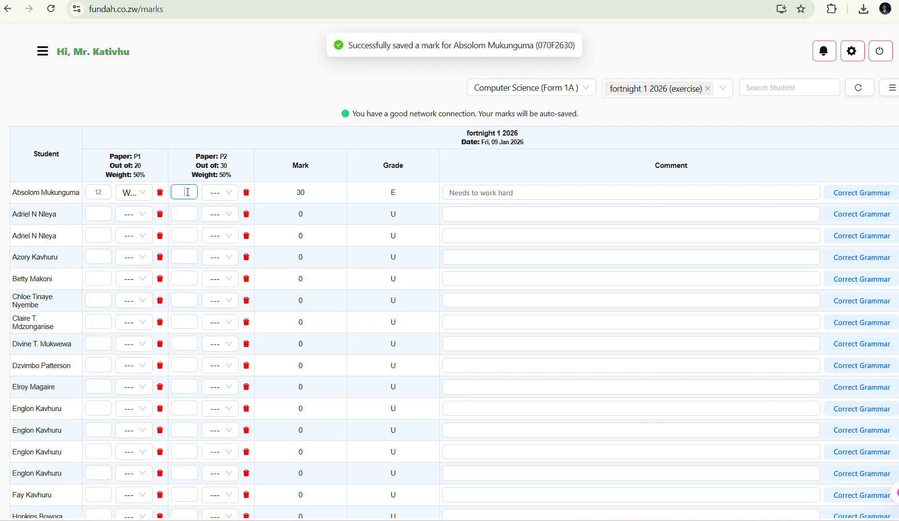
pyautogui.write('23')
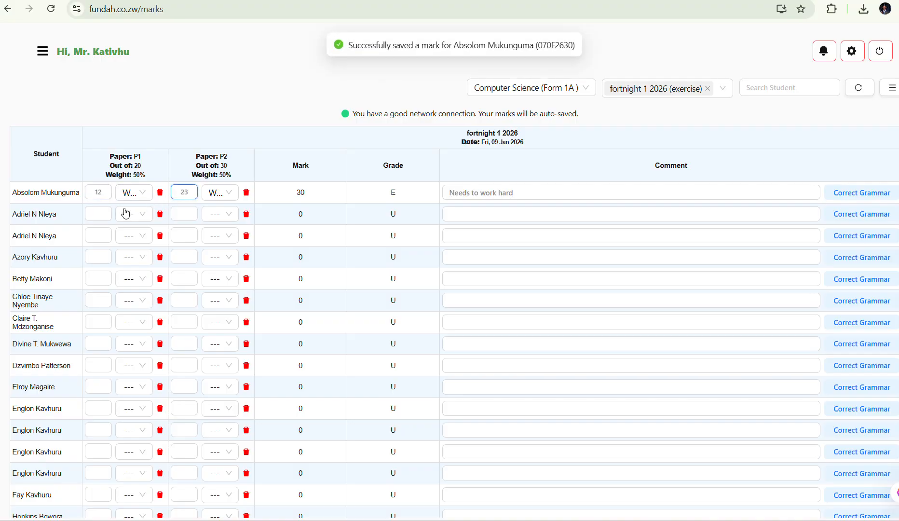
# Step: Enter the second listed student's marks as 15 for P1 and 14 for P2
pyautogui.click(98, 214)
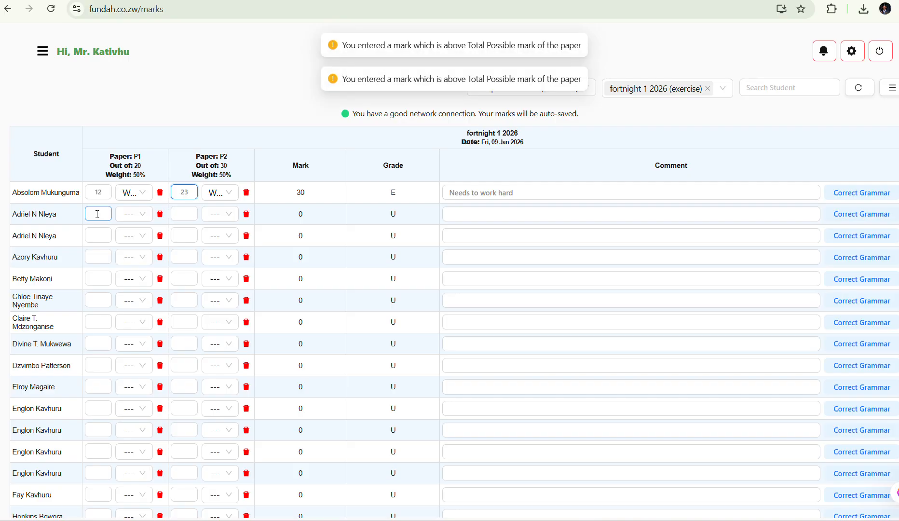
pyautogui.write('15')
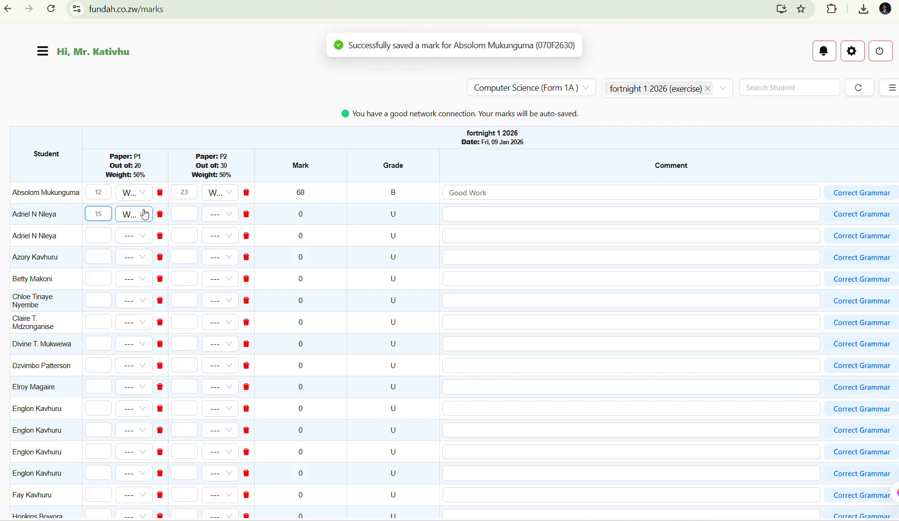
pyautogui.click(184, 214)
pyautogui.write('1')
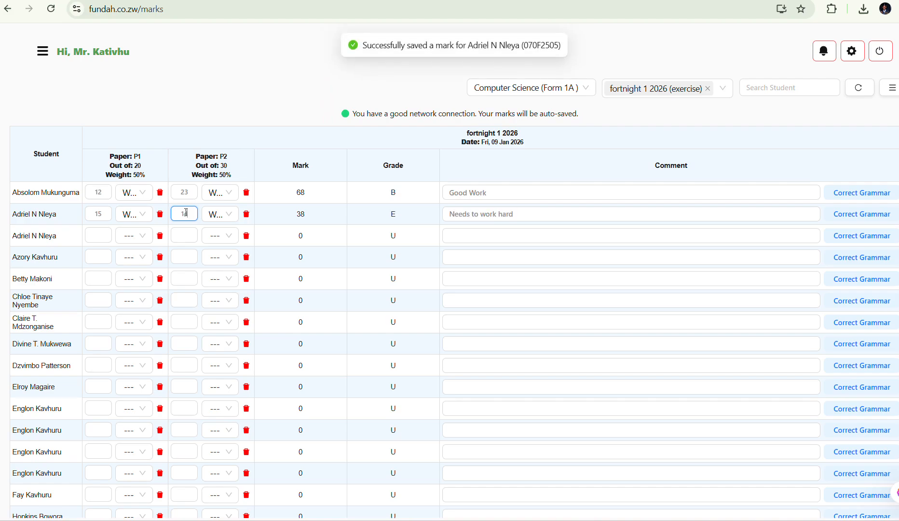
pyautogui.write('4')
# Step: Enter the third listed student's marks as 19 for both P1 and P2
pyautogui.click(99, 235)
pyautogui.write('19')
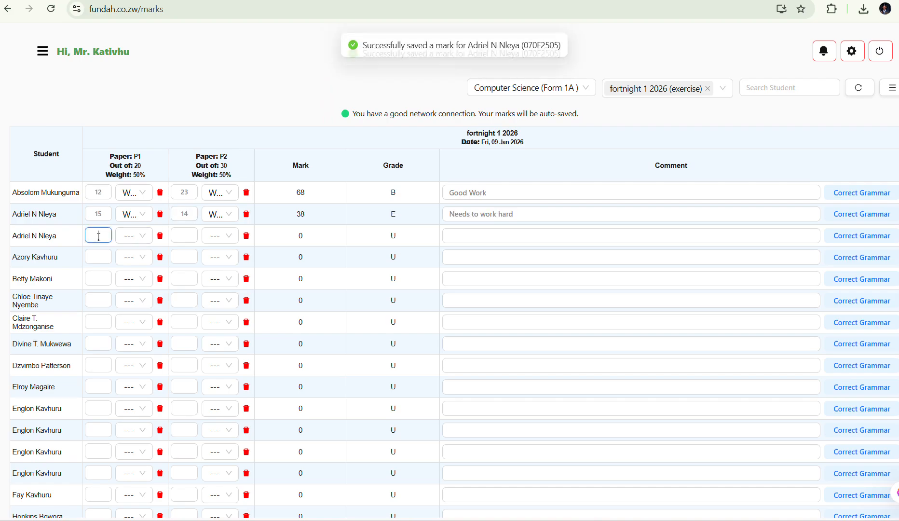
pyautogui.click(186, 235)
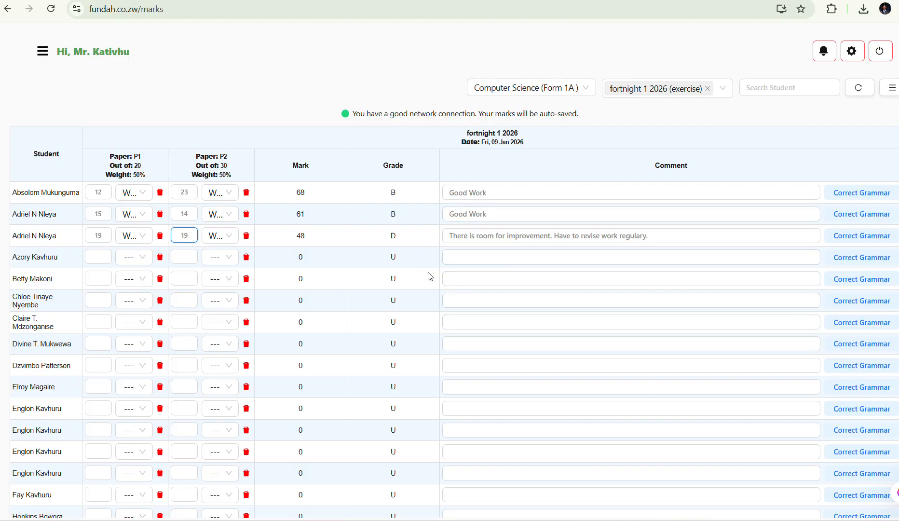
pyautogui.click(402, 268)
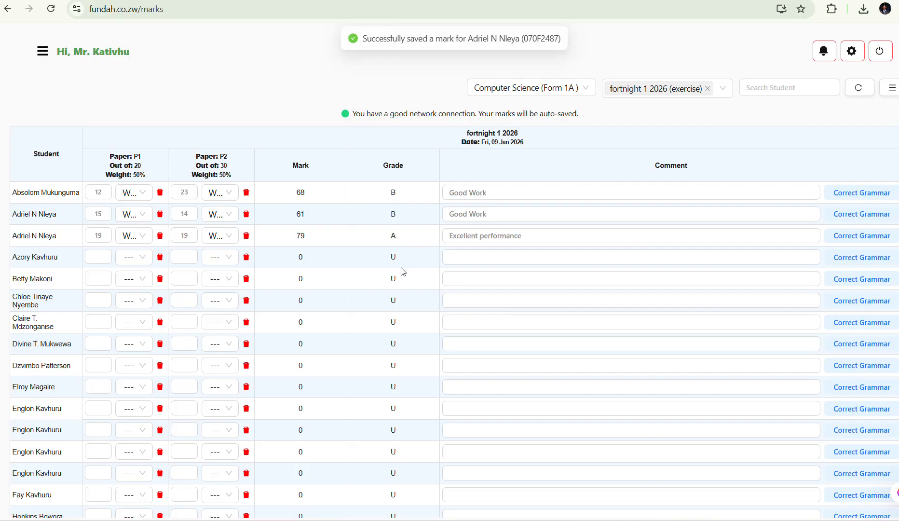
# Step: Enter the fourth listed student's marks as 20 for P1 and 29 for P2
pyautogui.click(100, 258)
pyautogui.write('20')
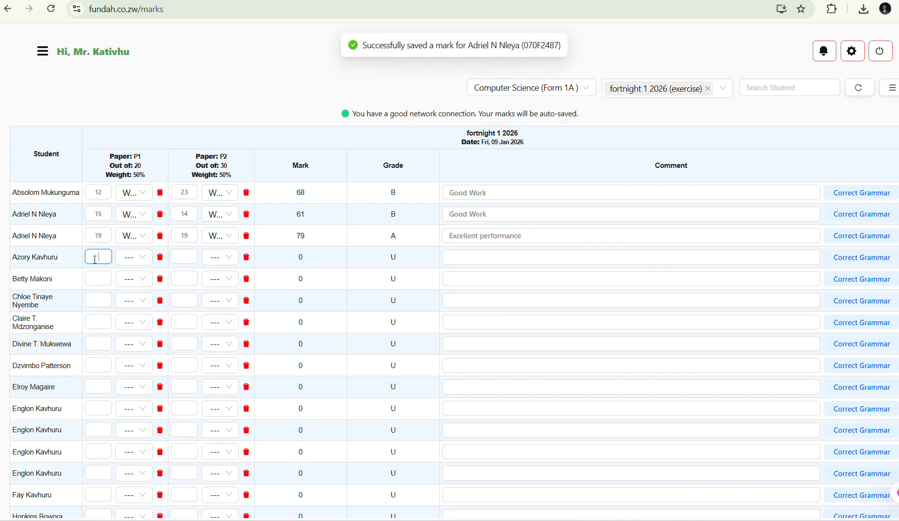
pyautogui.click(179, 255)
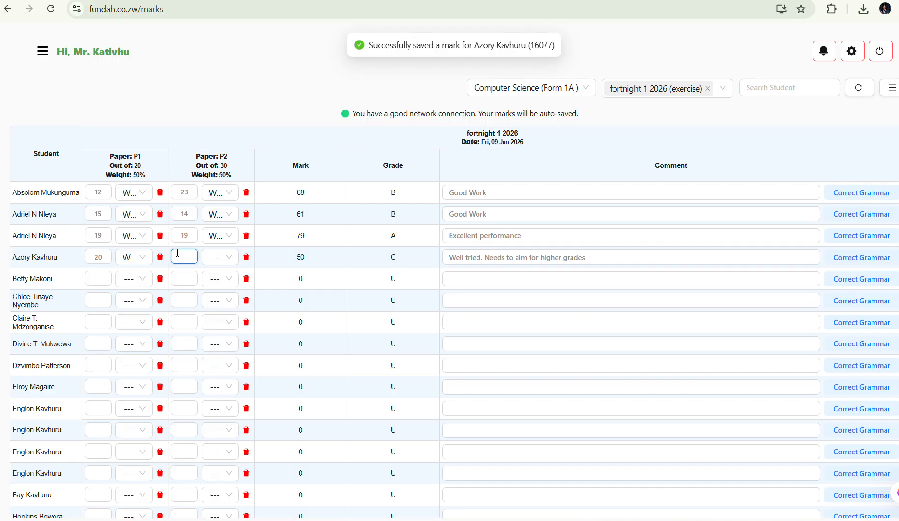
pyautogui.write('29')
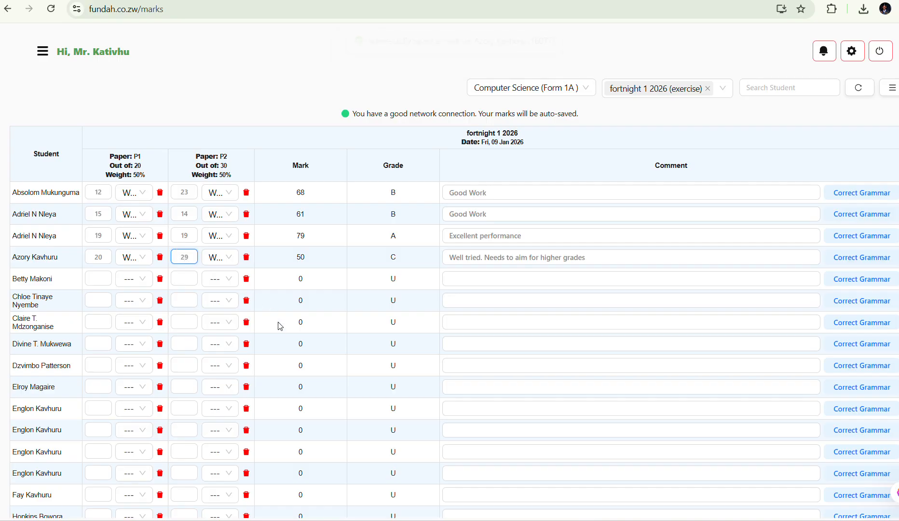
pyautogui.click(279, 329)
pyautogui.click(481, 270)
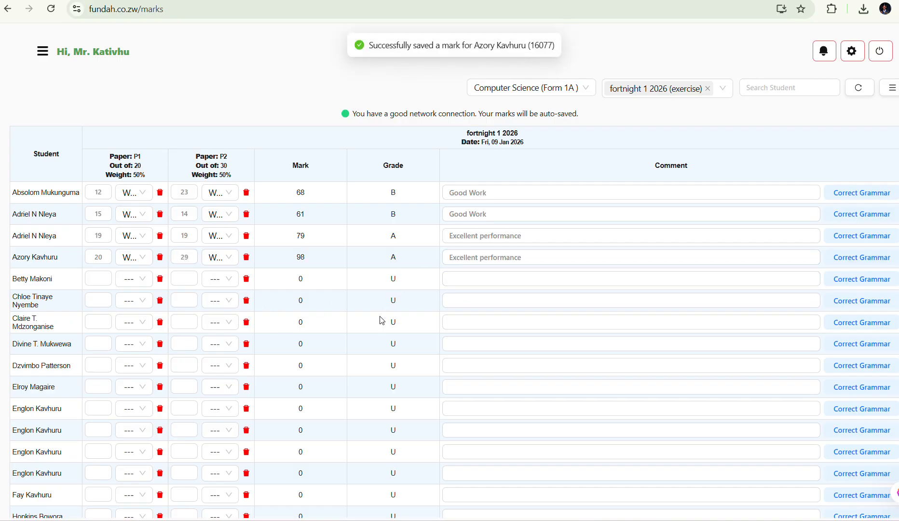
# Step: Extend the fourth student's comment with ". He well dii goo. Keep up ity" and run the grammar correction on it
pyautogui.click(616, 236)
pyautogui.click(553, 257)
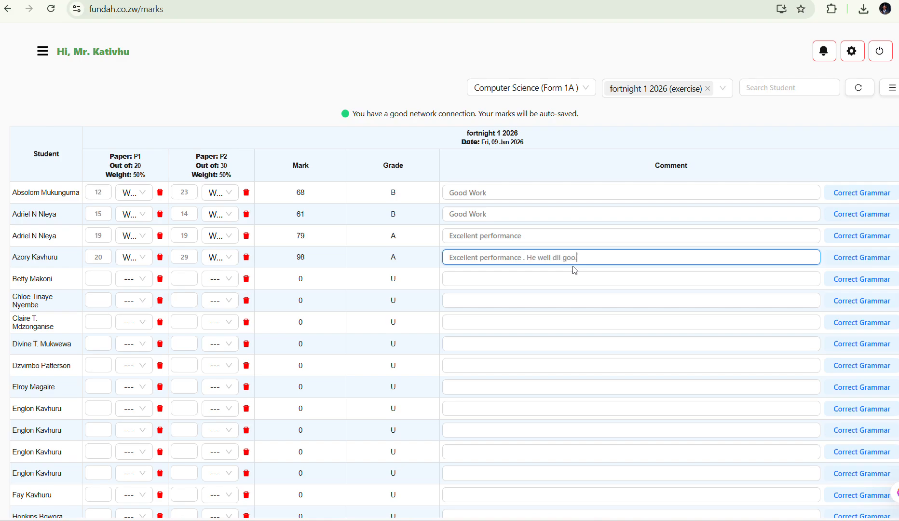
pyautogui.write('ep up ity')
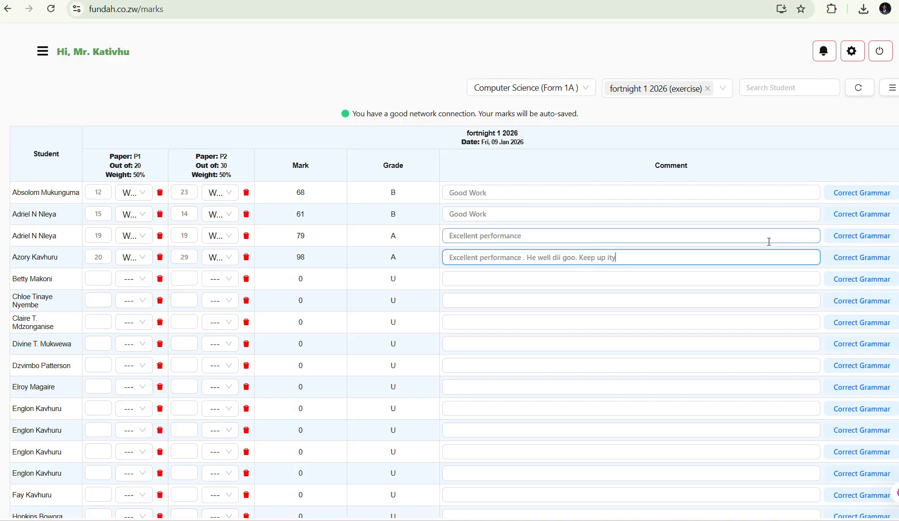
pyautogui.click(871, 263)
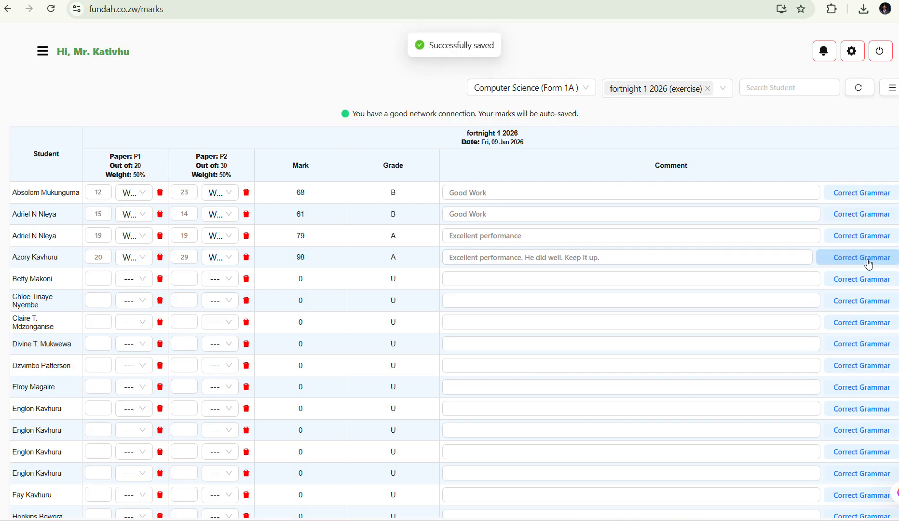
pyautogui.click(587, 259)
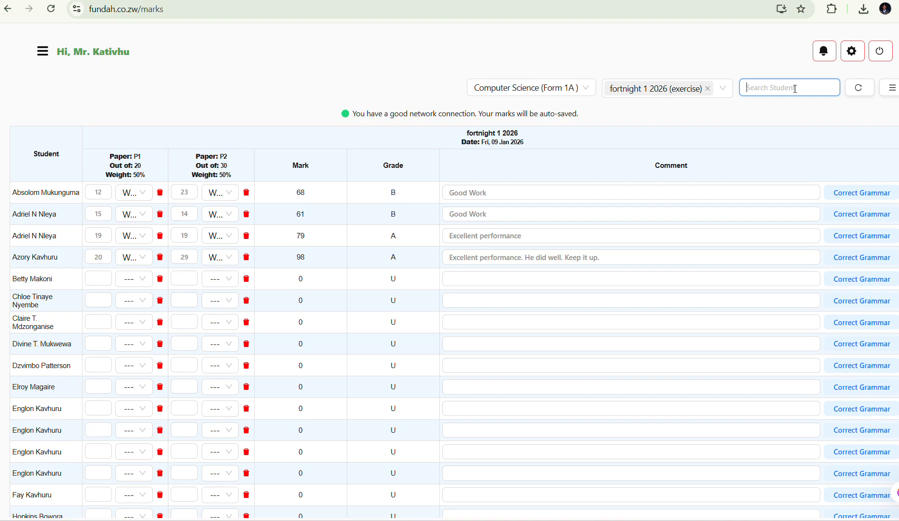
# Step: Filter the list by part of a student's first name and enter 12 for P1 and 21 for P2 in the second matching row
pyautogui.write('englo')
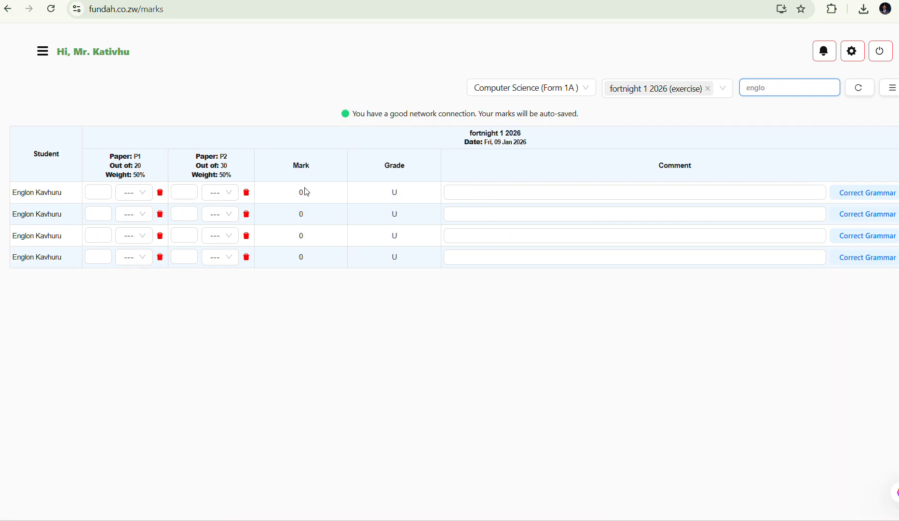
pyautogui.click(106, 216)
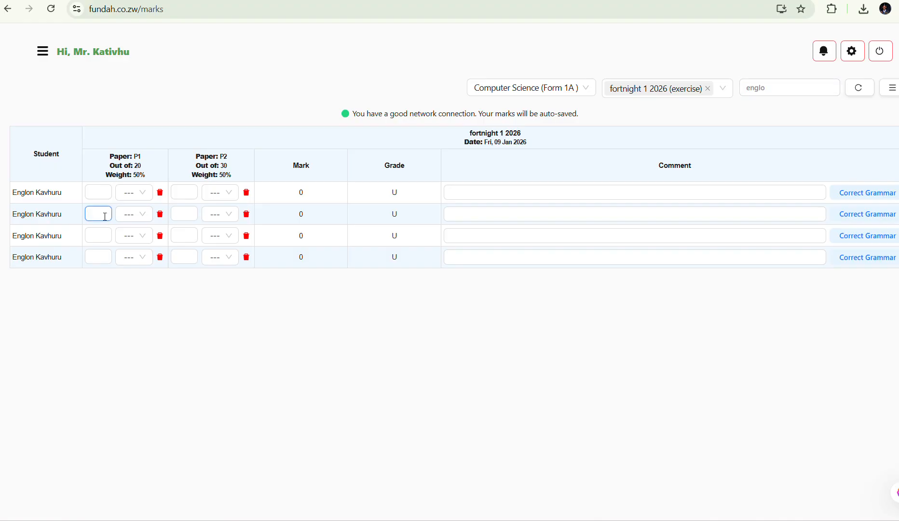
pyautogui.write('12')
pyautogui.click(180, 214)
pyautogui.write('21')
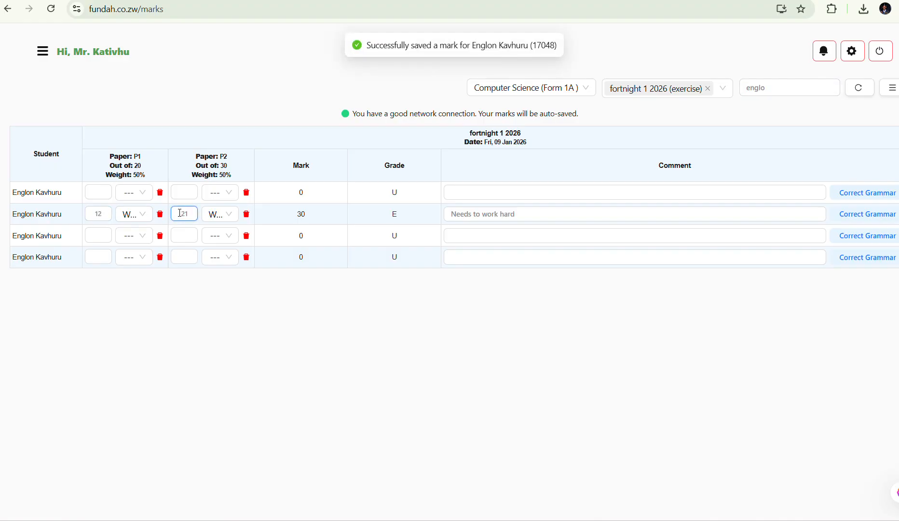
# Step: Enter 17 for P1 and 21 for P2 in the third row of the filtered list
pyautogui.click(91, 237)
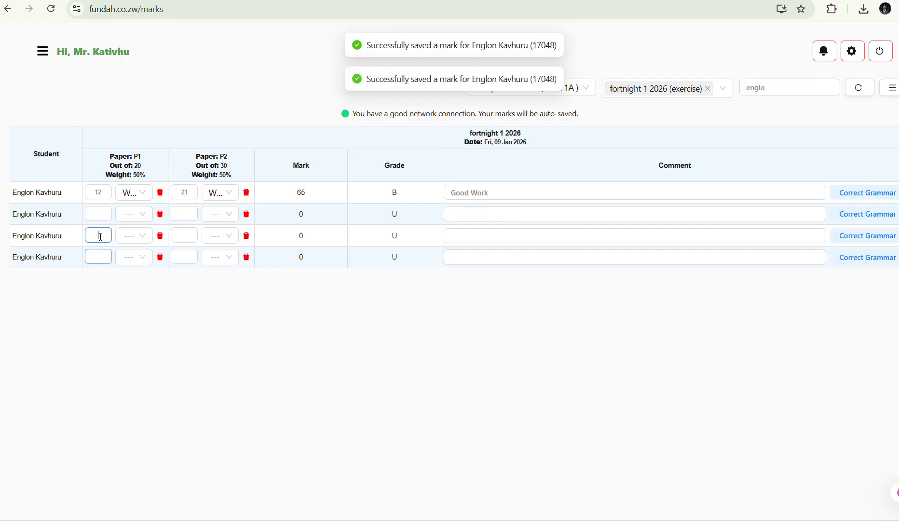
pyautogui.write('17')
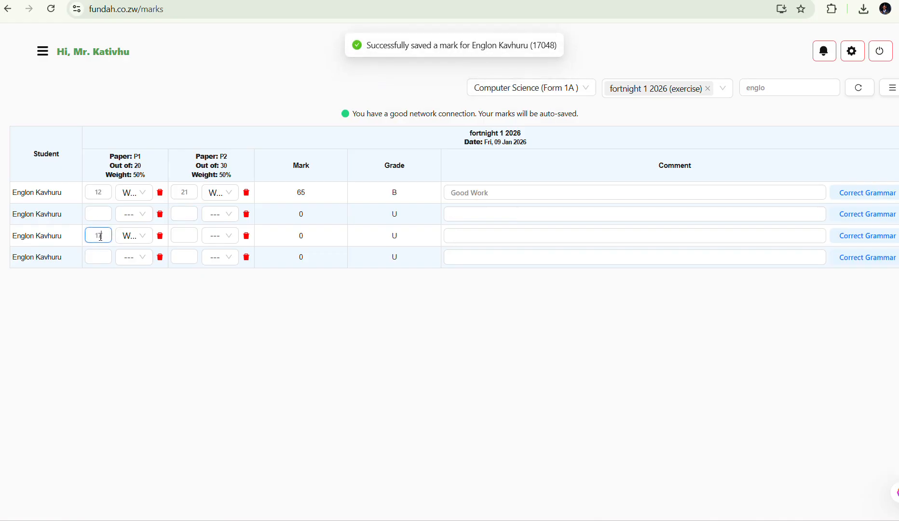
pyautogui.click(188, 236)
pyautogui.write('21')
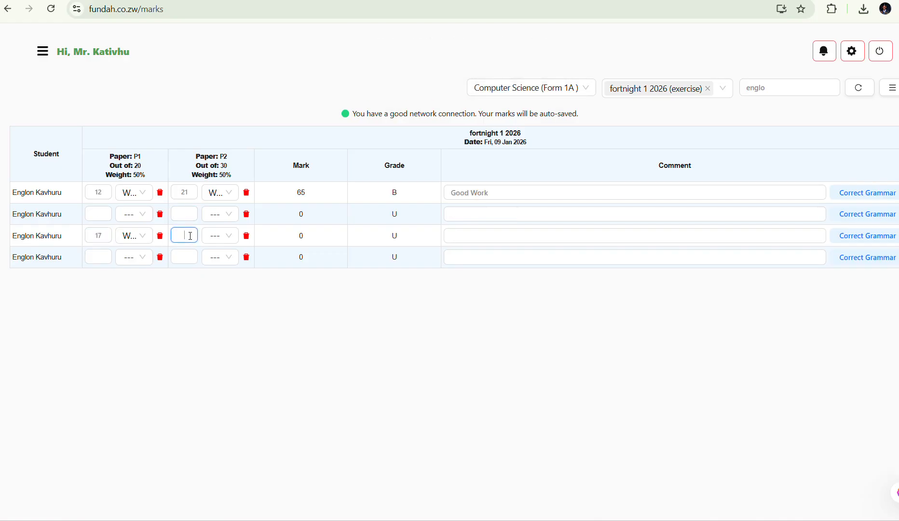
pyautogui.click(257, 311)
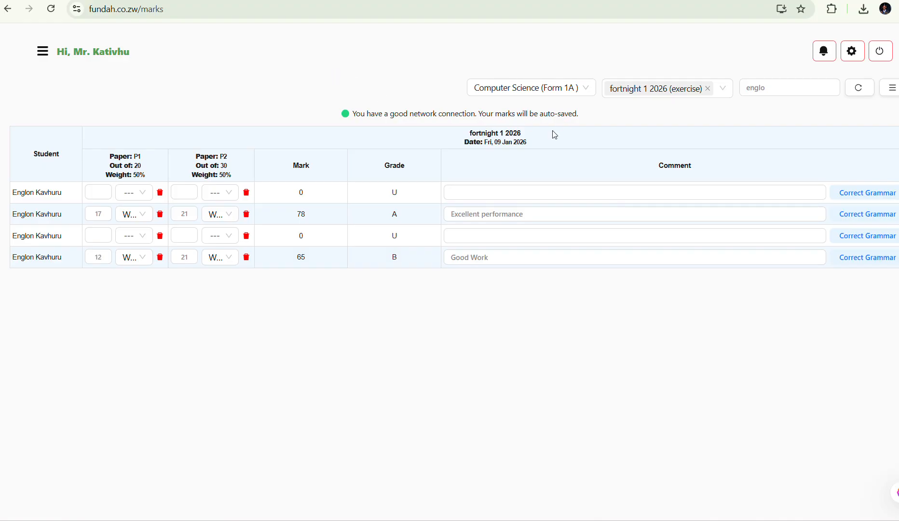
# Step: Sort the filtered students by marks
pyautogui.click(892, 89)
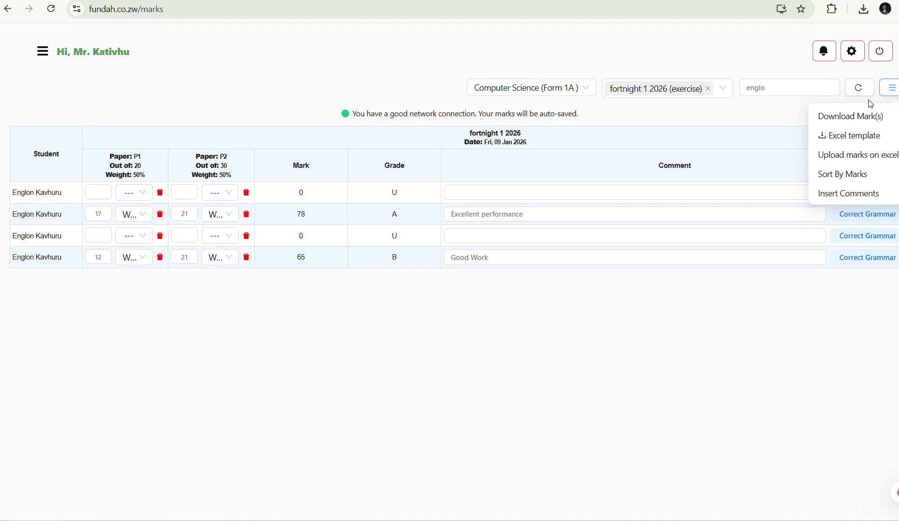
pyautogui.click(886, 92)
pyautogui.moveTo(894, 86)
pyautogui.click(843, 177)
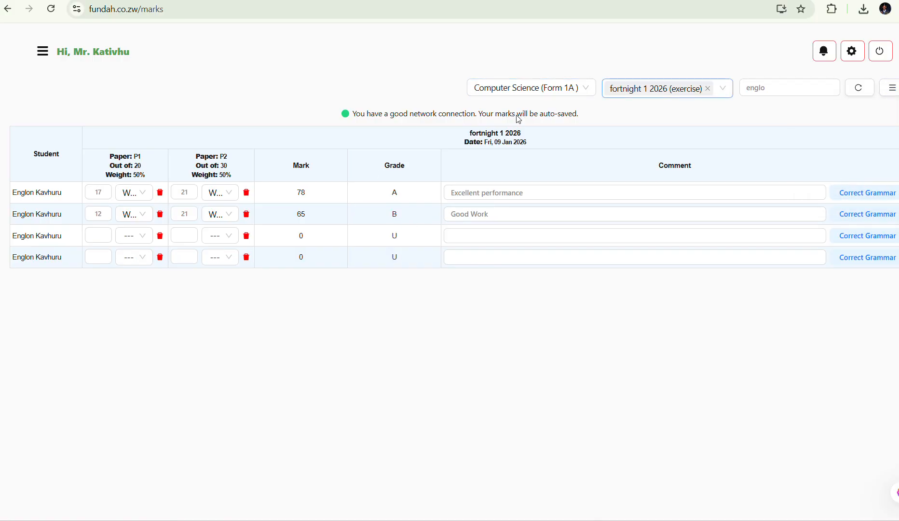
# Step: Clear the student search so the whole class is listed in order of marks
pyautogui.click(781, 89)
pyautogui.press('BackSpace')
pyautogui.press('BackSpace')
pyautogui.press('BackSpace')
pyautogui.press('BackSpace')
pyautogui.press('BackSpace')
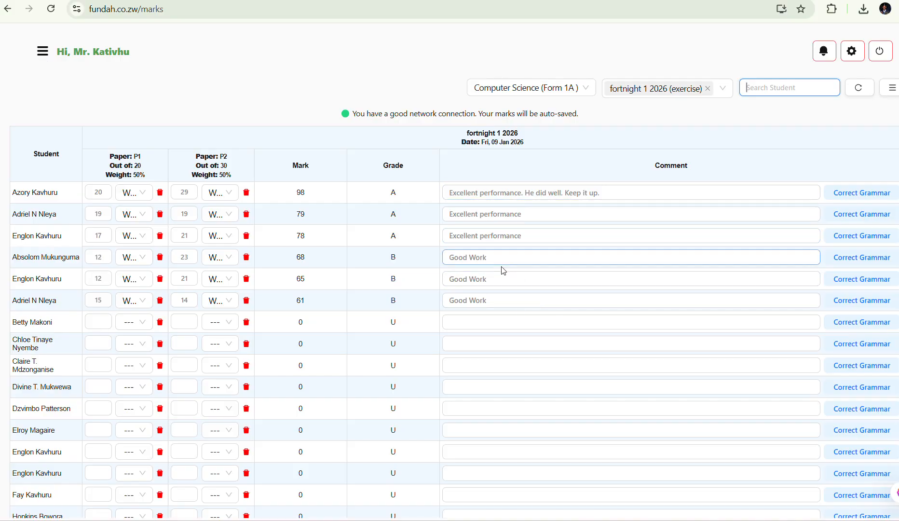
# Step: Go to the Assessments page and open the general assessment comments
pyautogui.click(42, 51)
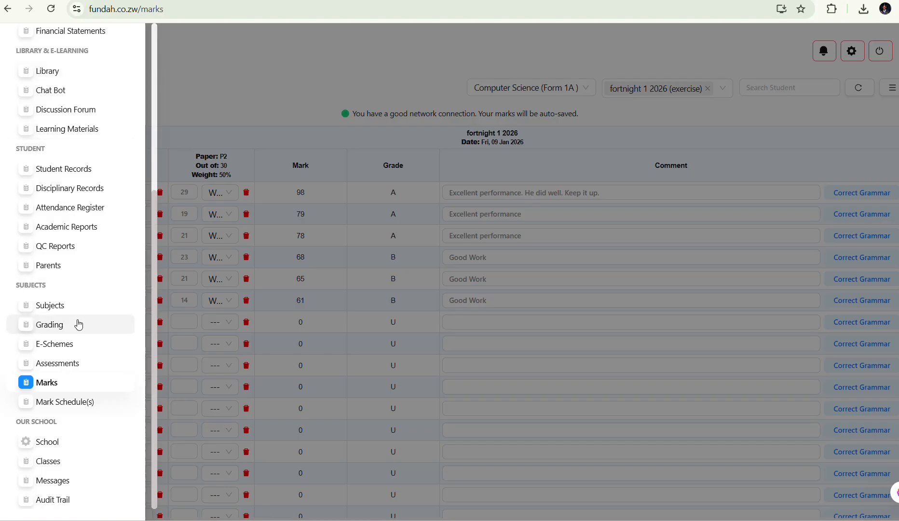
pyautogui.click(77, 369)
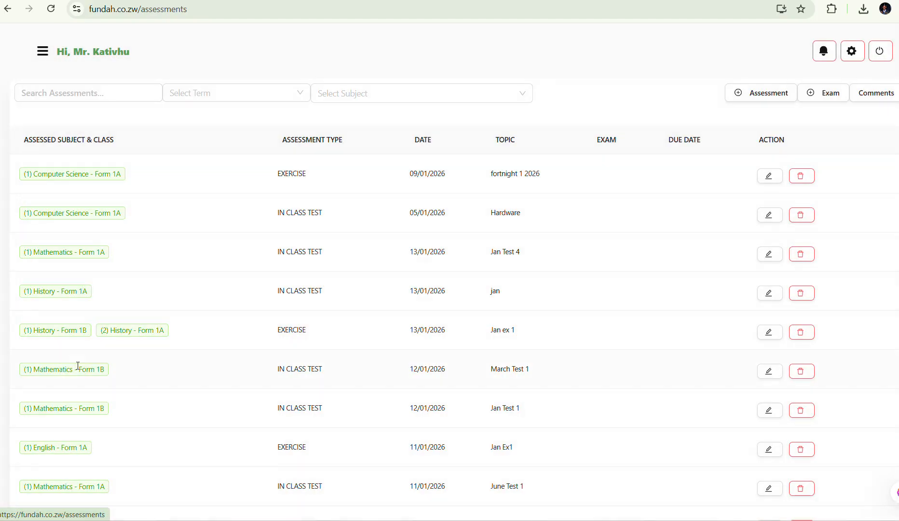
pyautogui.click(882, 100)
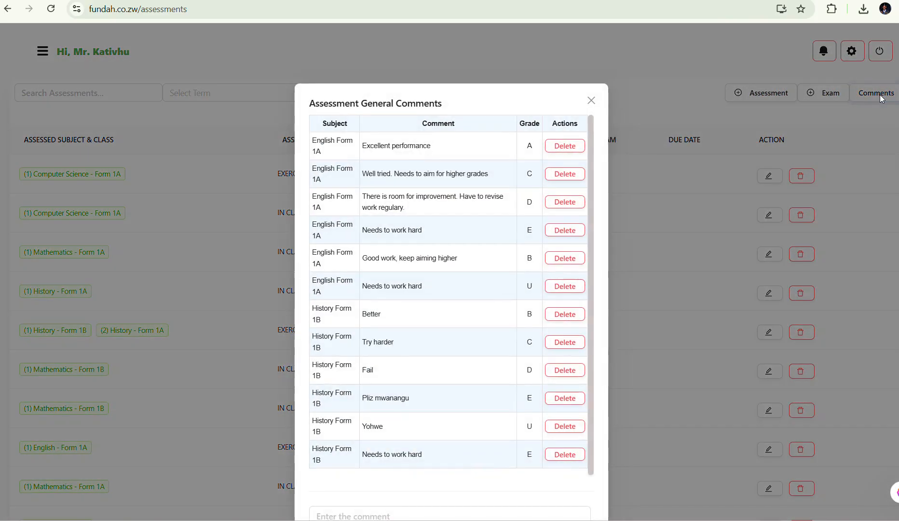
# Step: Enter "well done. Keep it up" as the text of a new general assessment comment
pyautogui.scroll(-2, 404, 395)
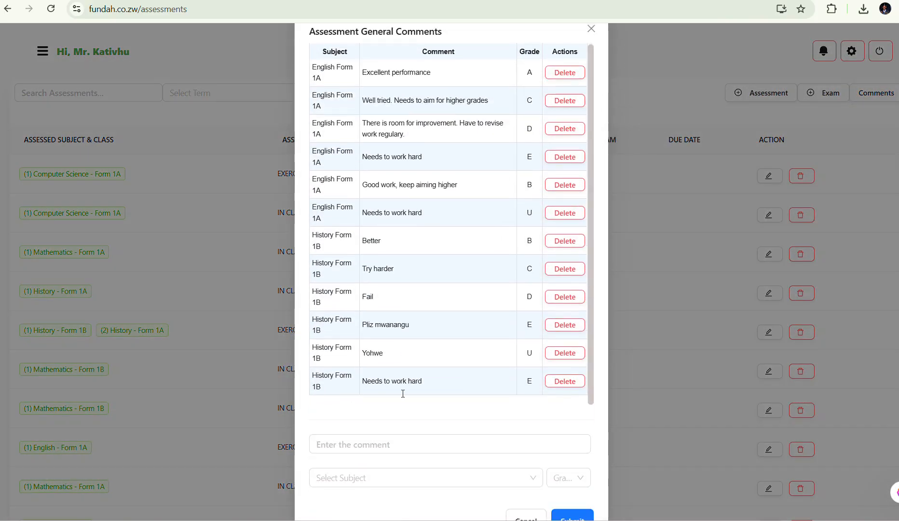
pyautogui.click(396, 416)
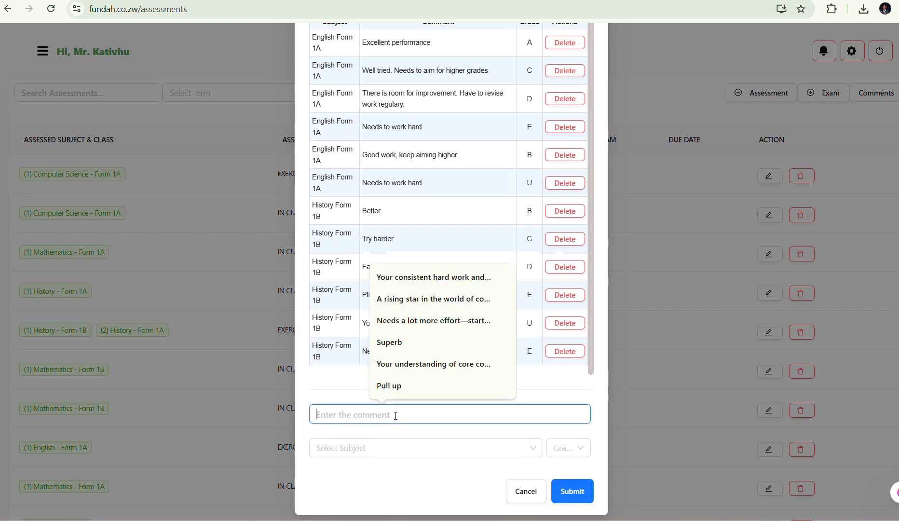
pyautogui.write('well ')
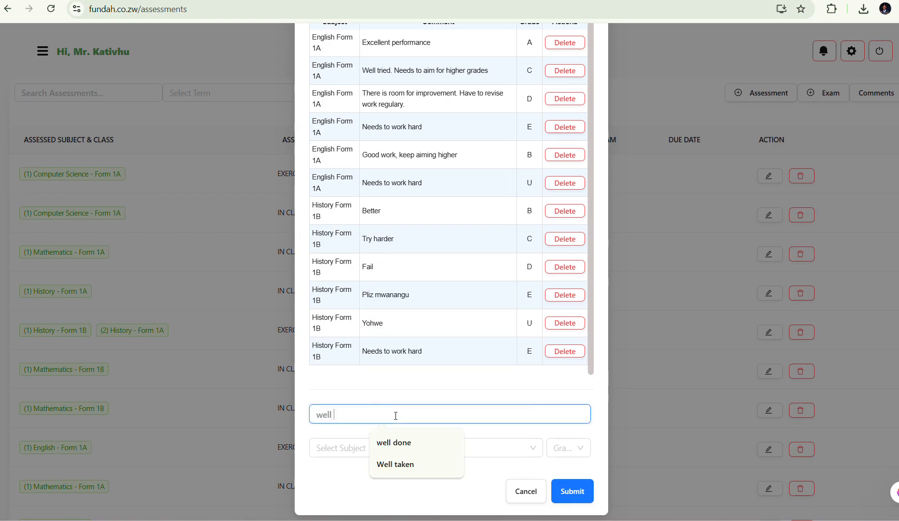
pyautogui.write('done. Keep it up')
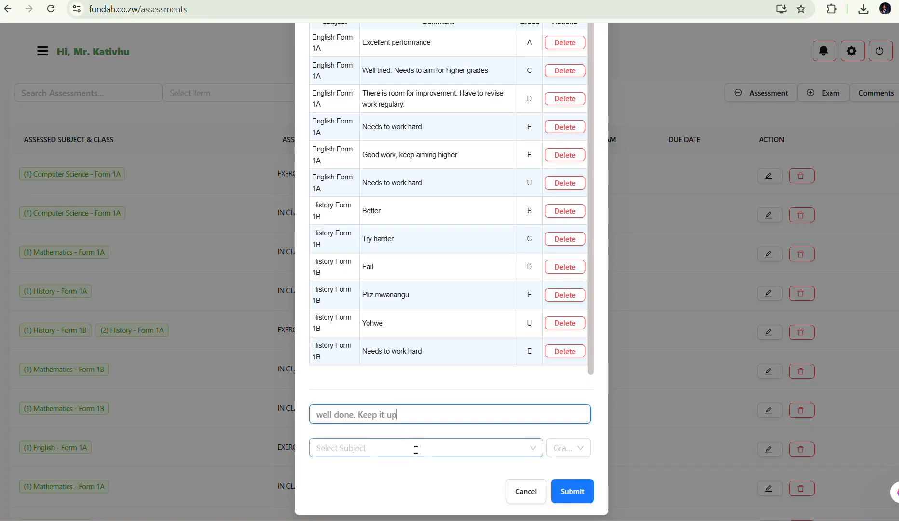
# Step: Assign the new comment to Computer Science (Form 1A) with grade A and submit it
pyautogui.click(379, 448)
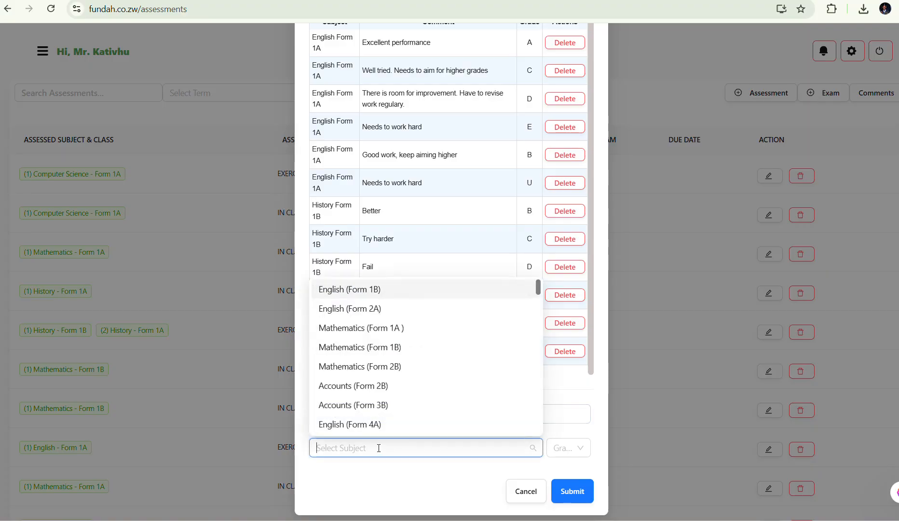
pyautogui.write('computer')
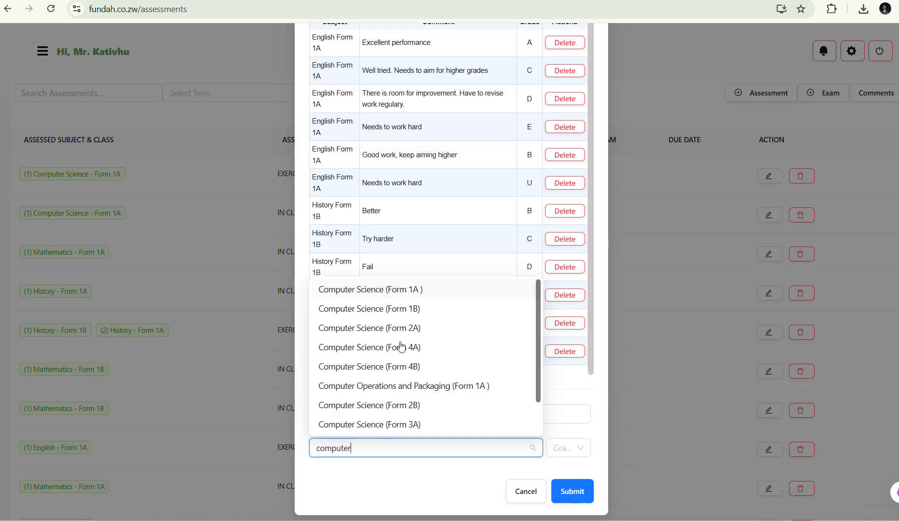
pyautogui.click(407, 301)
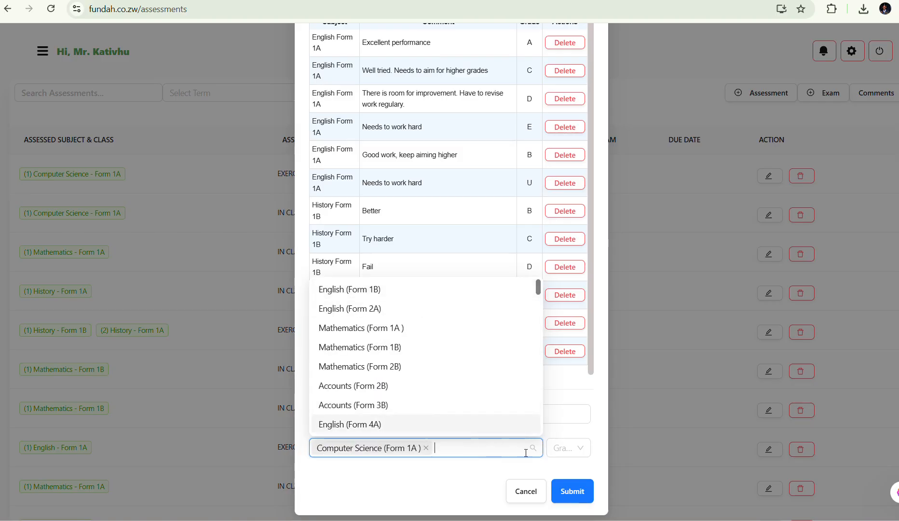
pyautogui.click(556, 448)
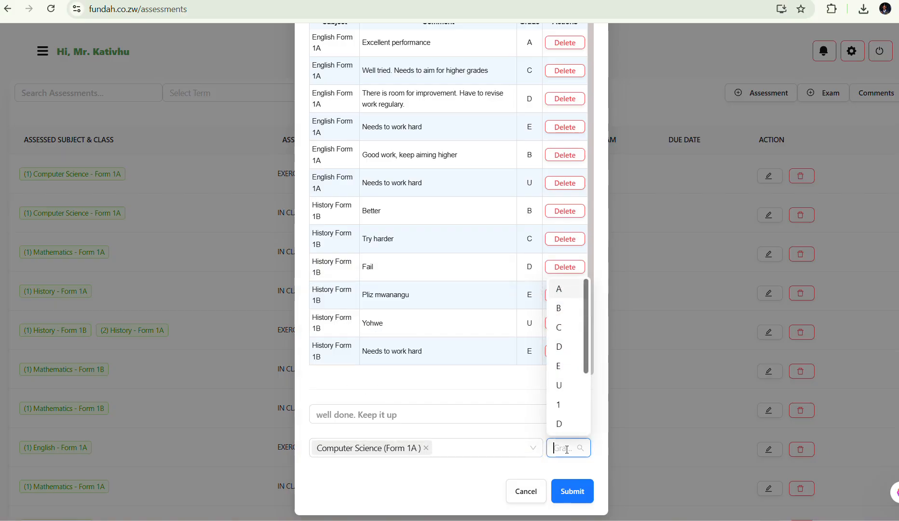
pyautogui.click(563, 297)
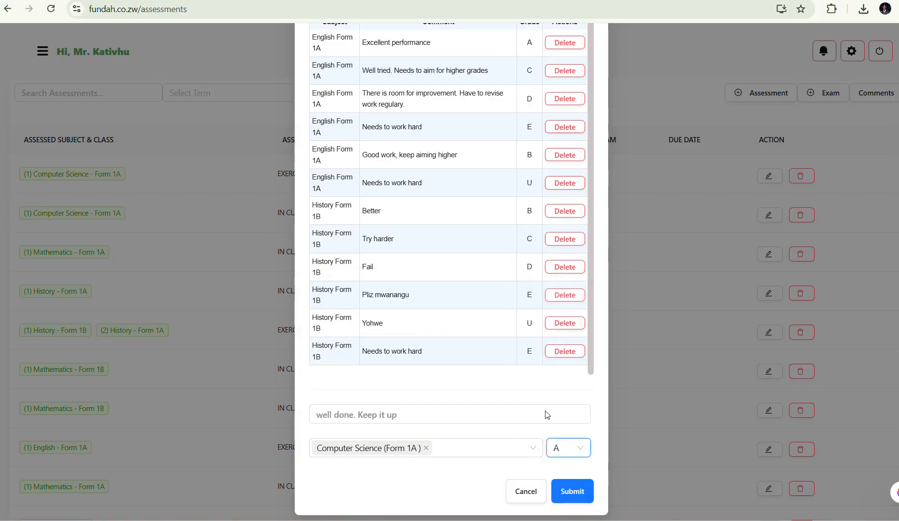
pyautogui.click(577, 488)
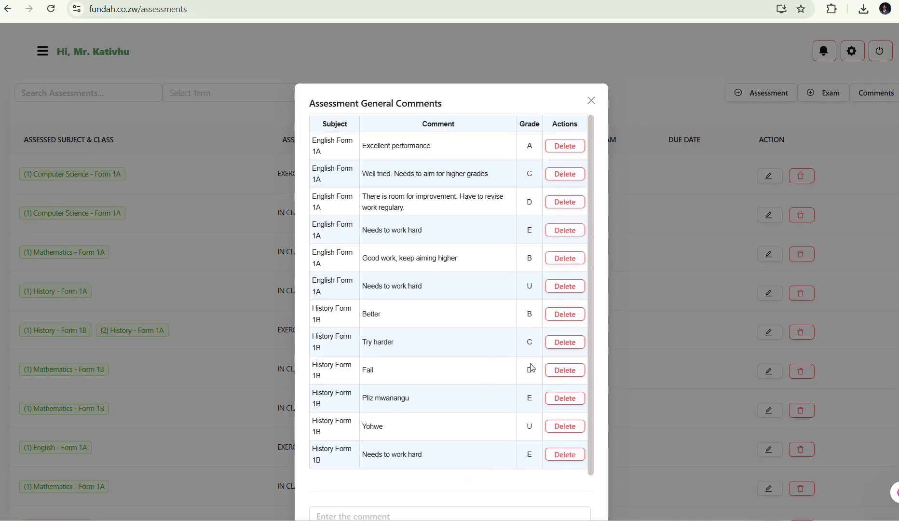
# Step: Delete the History Form 1B "Yohwe" comment for grade U and close the general comments dialog
pyautogui.click(567, 428)
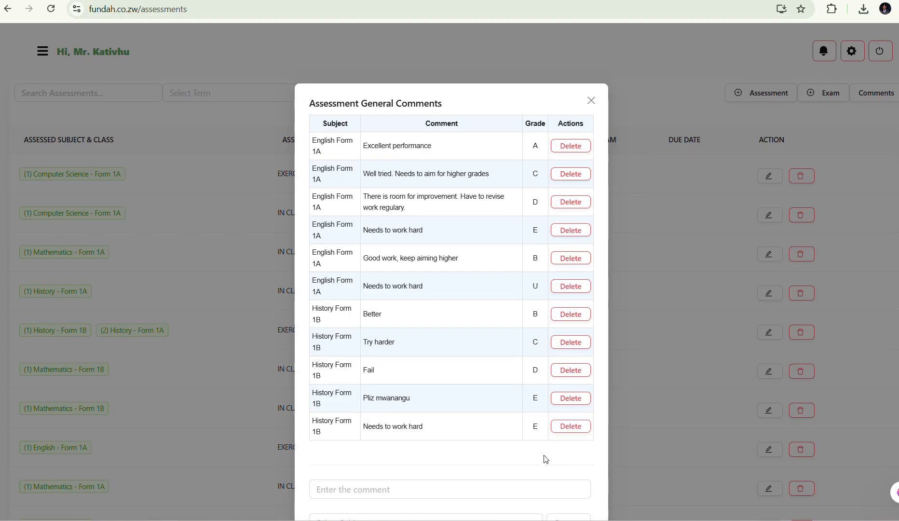
pyautogui.scroll(-2, 550, 451)
pyautogui.rightClick(555, 448)
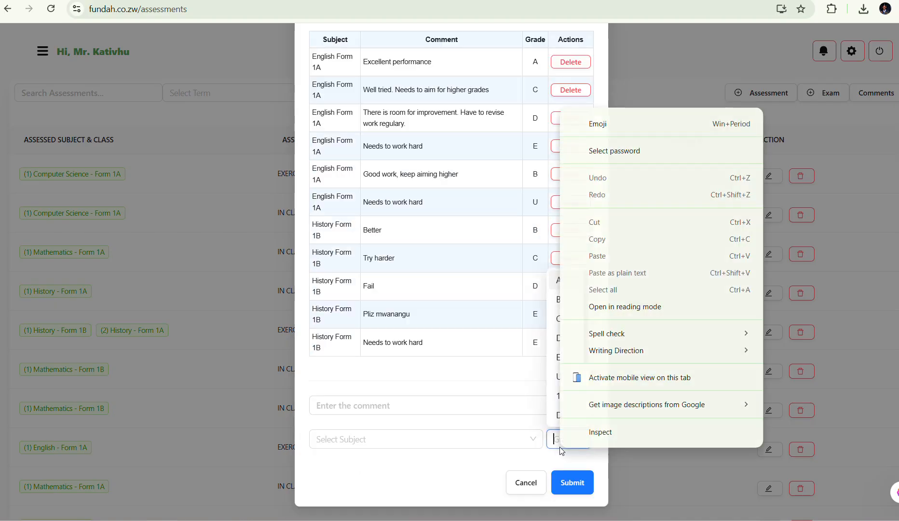
pyautogui.click(446, 391)
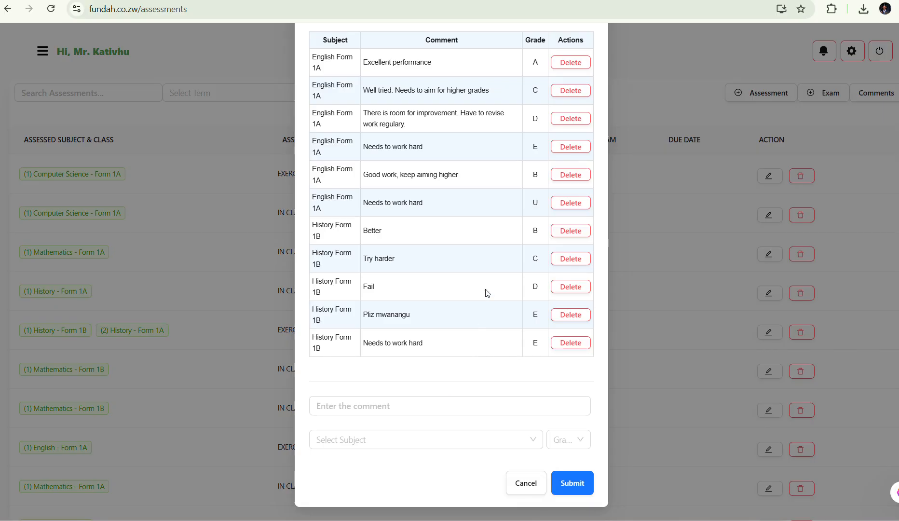
pyautogui.click(646, 249)
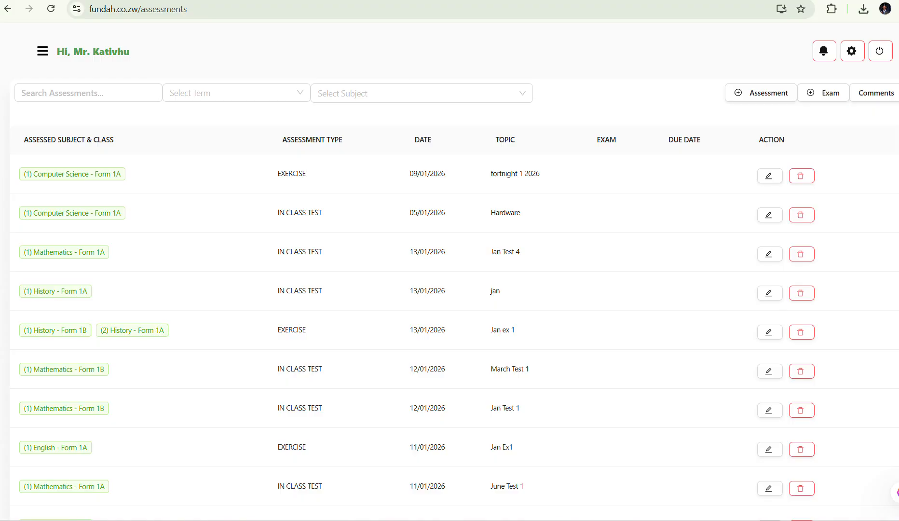
# Step: Go to the Marks page and select Computer Science (Form 1A) as the subject
pyautogui.click(43, 51)
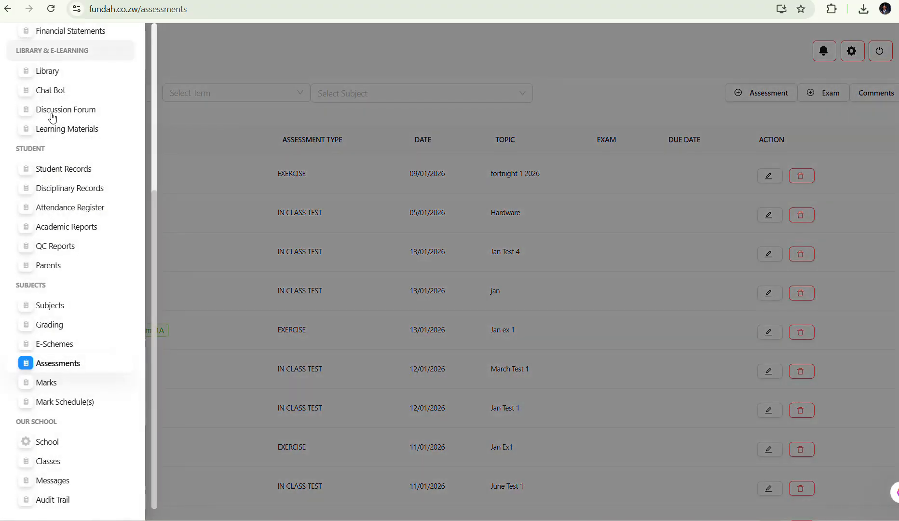
pyautogui.click(52, 385)
pyautogui.click(574, 87)
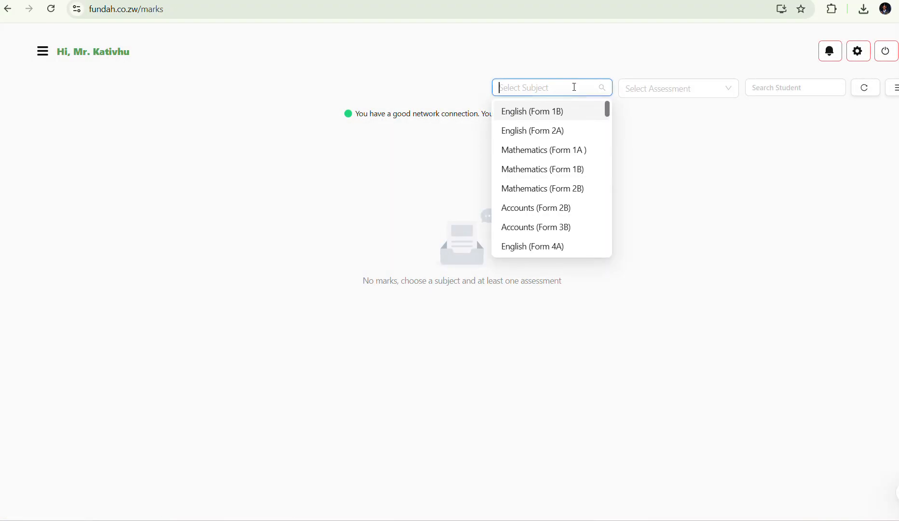
pyautogui.write('c')
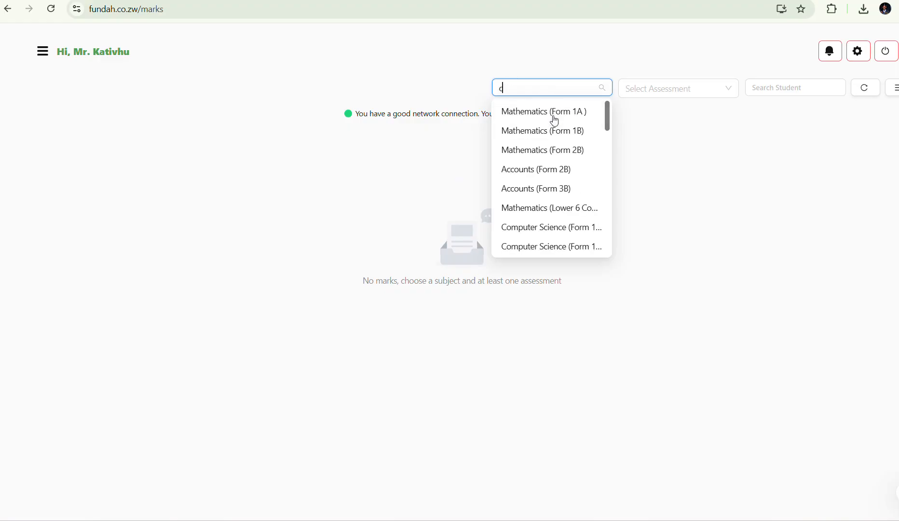
pyautogui.write('omp')
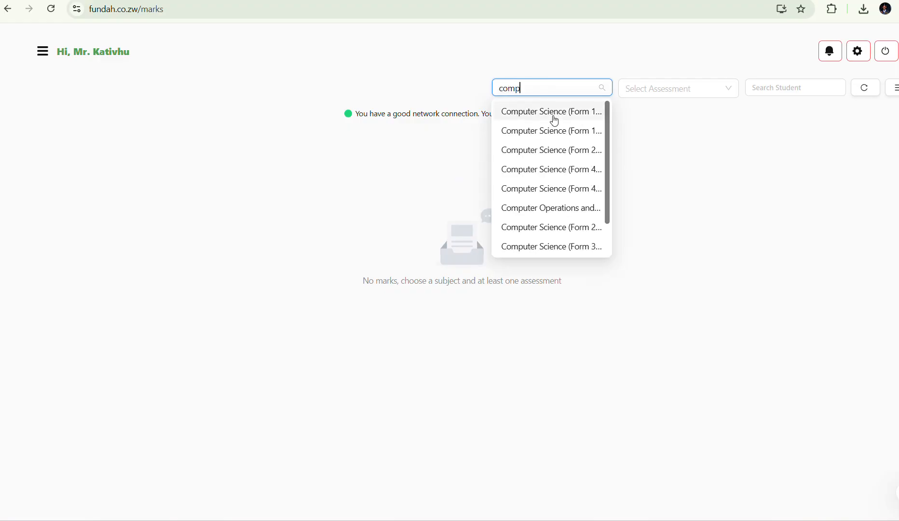
pyautogui.write('uter')
pyautogui.click(564, 117)
# Step: Show the marks of the fortnight 1 2026 (exercise) and Hardware (in_class_test) assessments together
pyautogui.click(672, 90)
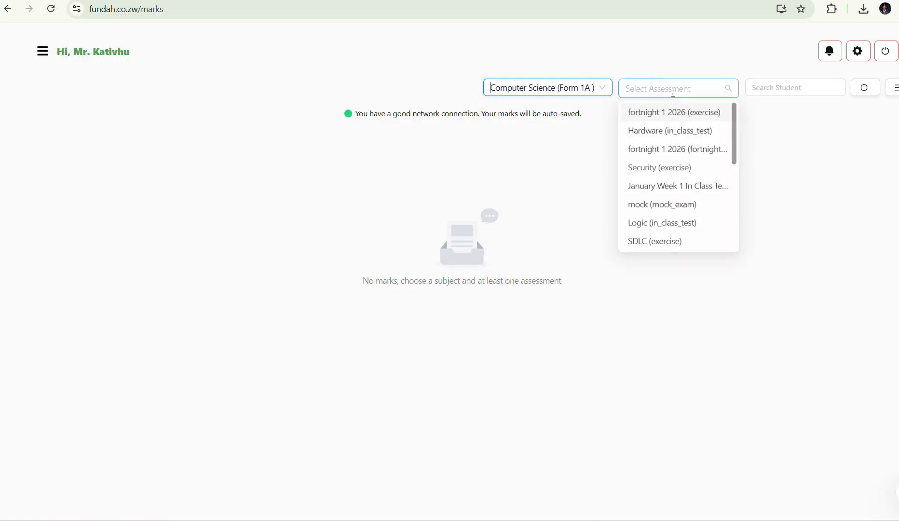
pyautogui.click(674, 113)
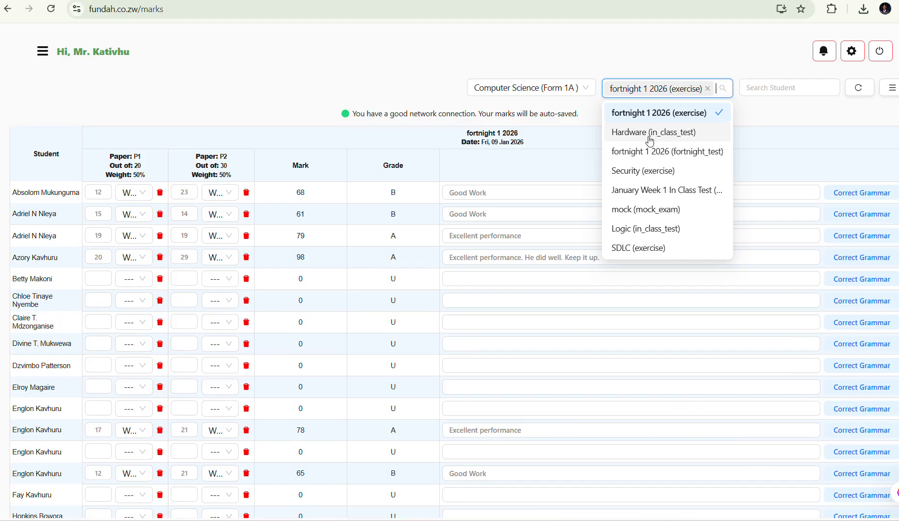
pyautogui.click(644, 135)
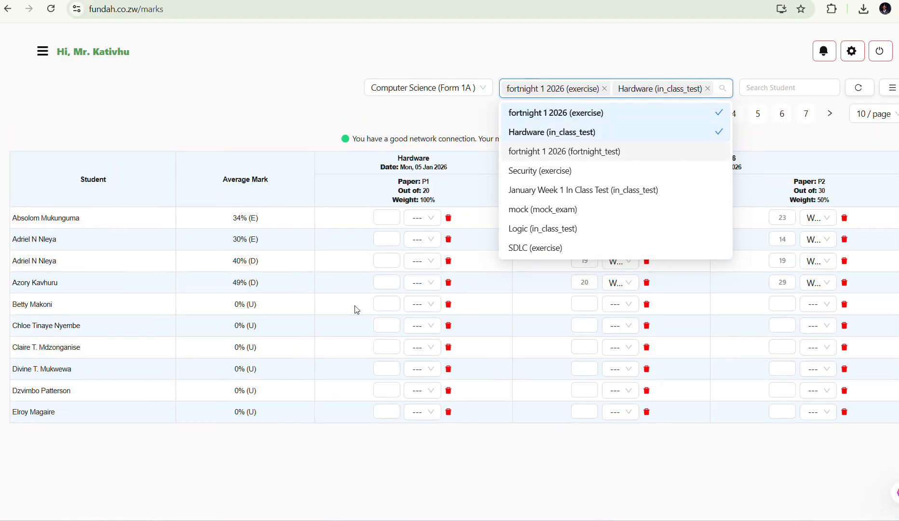
pyautogui.click(733, 393)
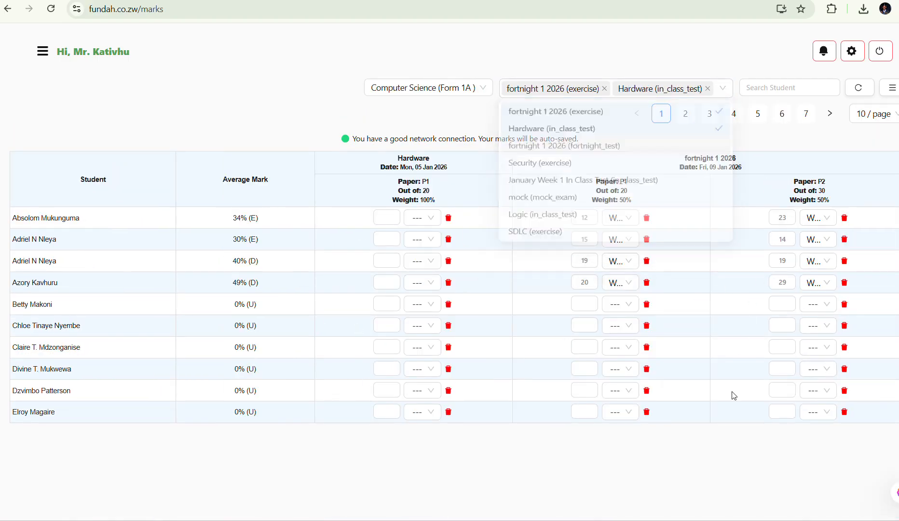